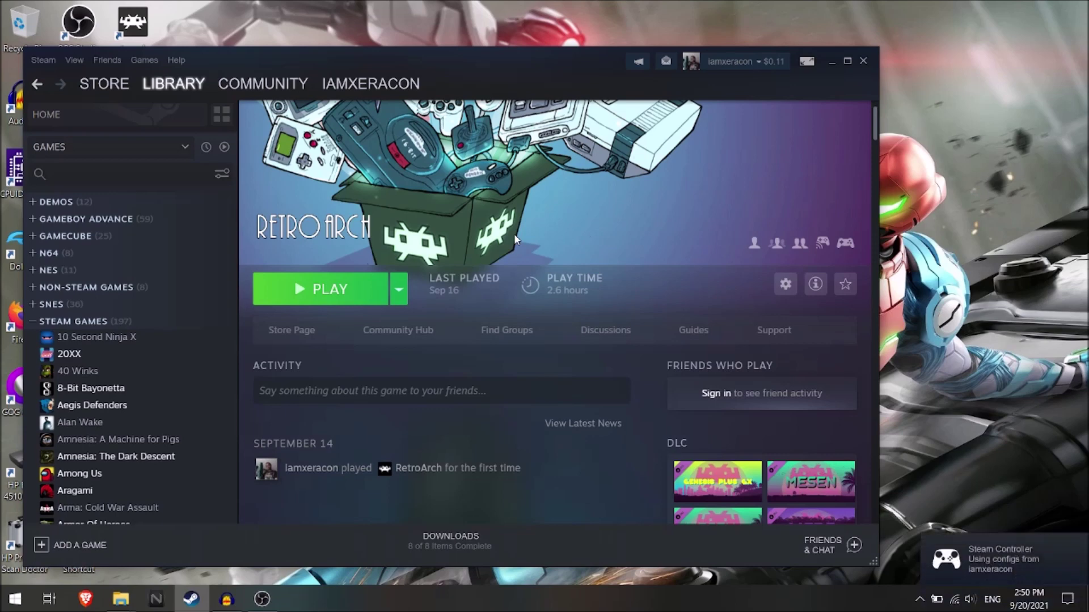
Launch RetroArch from its page in the Steam library
left_click(328, 291)
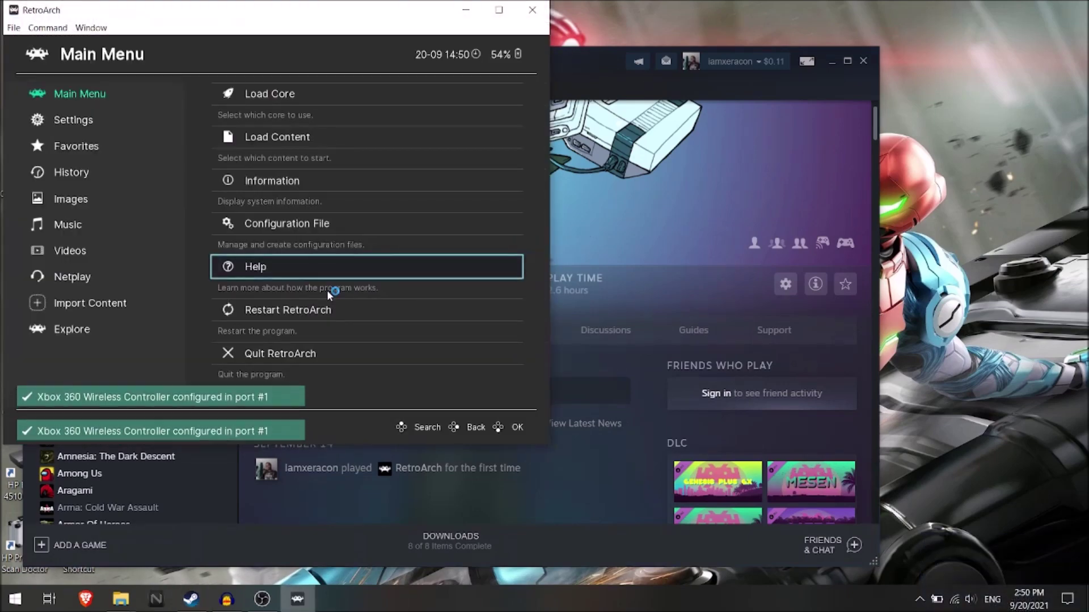
key("Down")
key("Up")
key("Up")
key("Up")
key("Up")
key("Down")
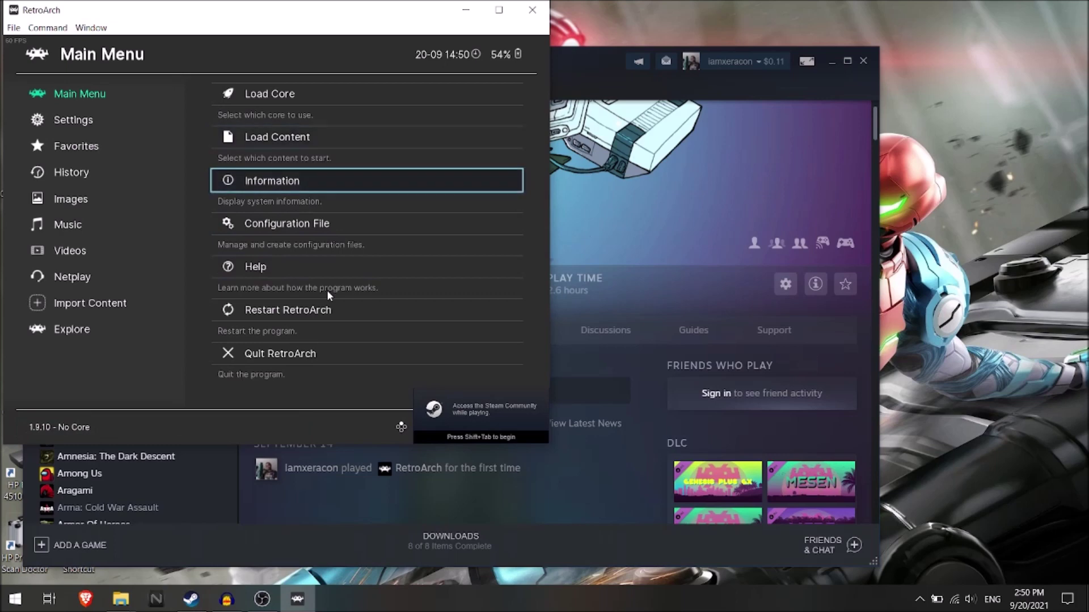
key("Up")
key("Up")
key("Down")
key("Down")
key("Down")
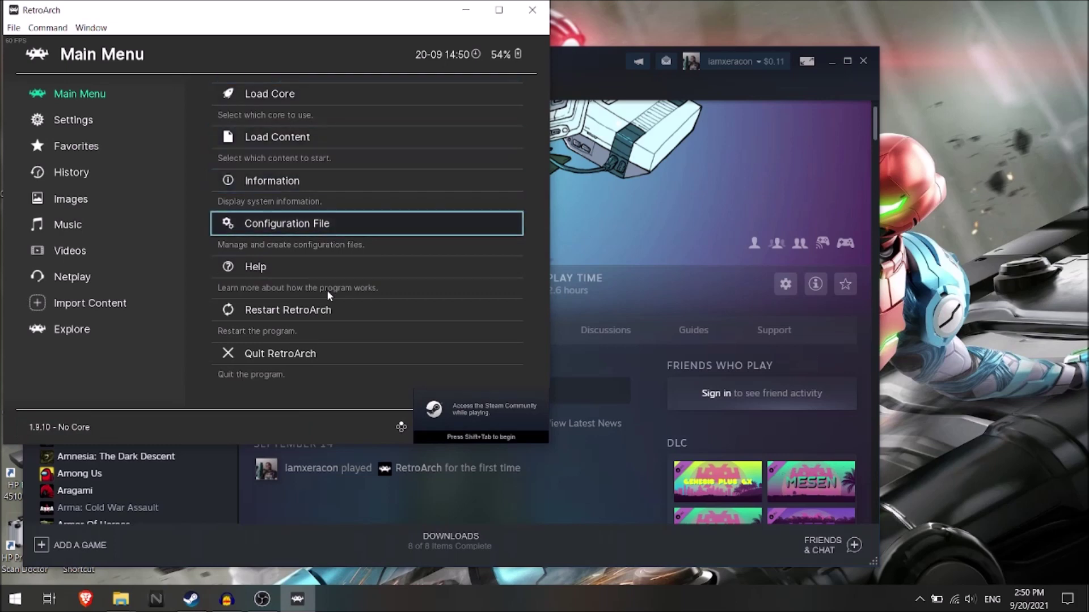
key("Down")
key("Up")
Turn on Start in Fullscreen Mode in the Fullscreen Mode section of the video settings
key("Left")
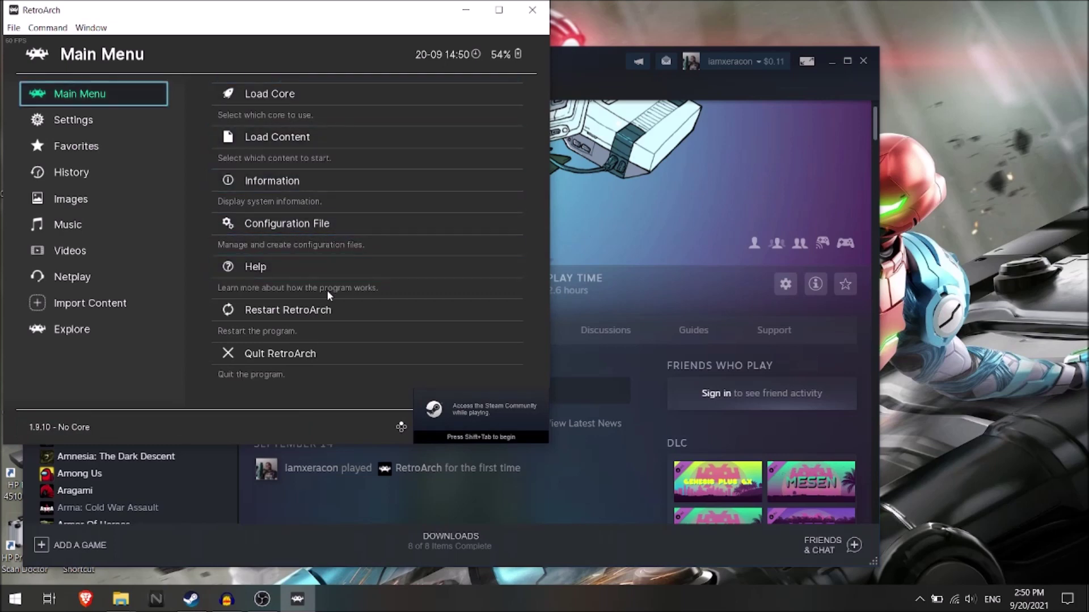
key("Down")
key("Down")
key("Up")
key("Right")
key("Down")
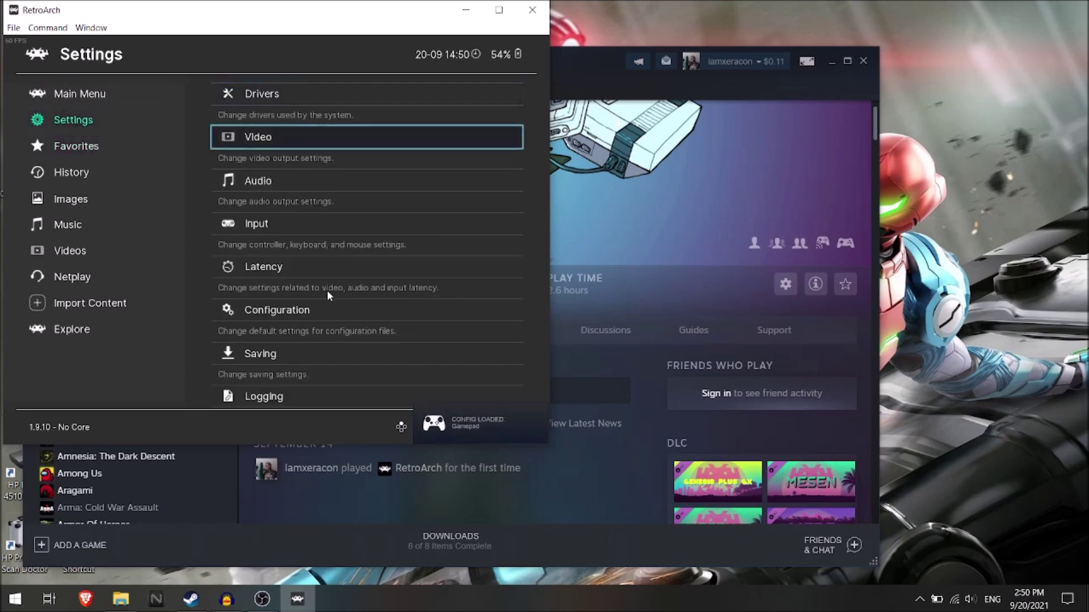
key("Down")
key("Up")
key("Return")
key("Down")
key("Down")
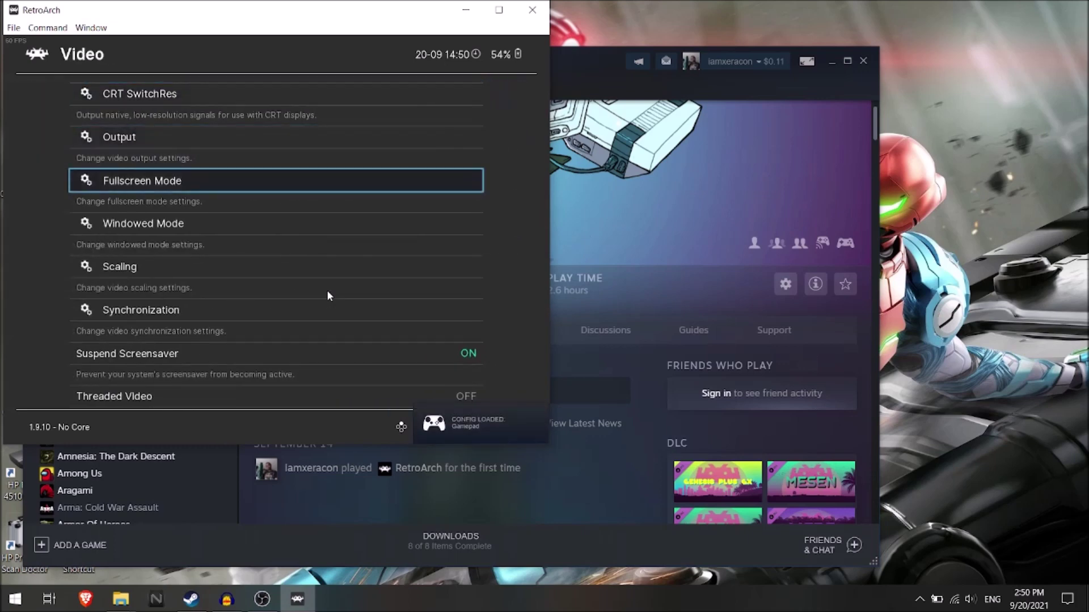
key("Return")
key("Return")
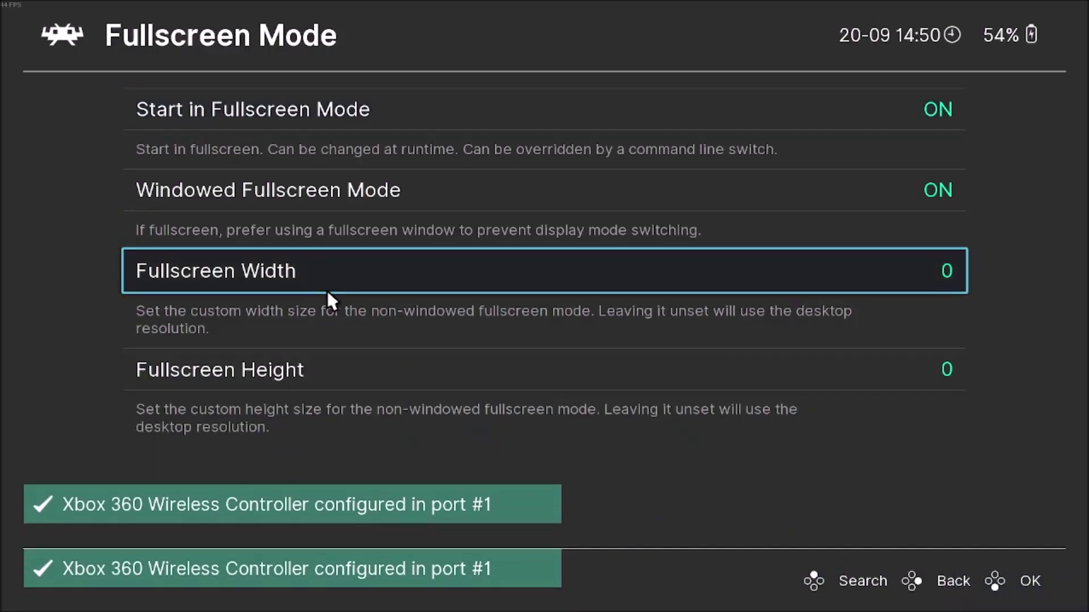
Leave the video settings and open the Load Core list from the main menu
key("BackSpace")
key("Up")
key("Up")
key("BackSpace")
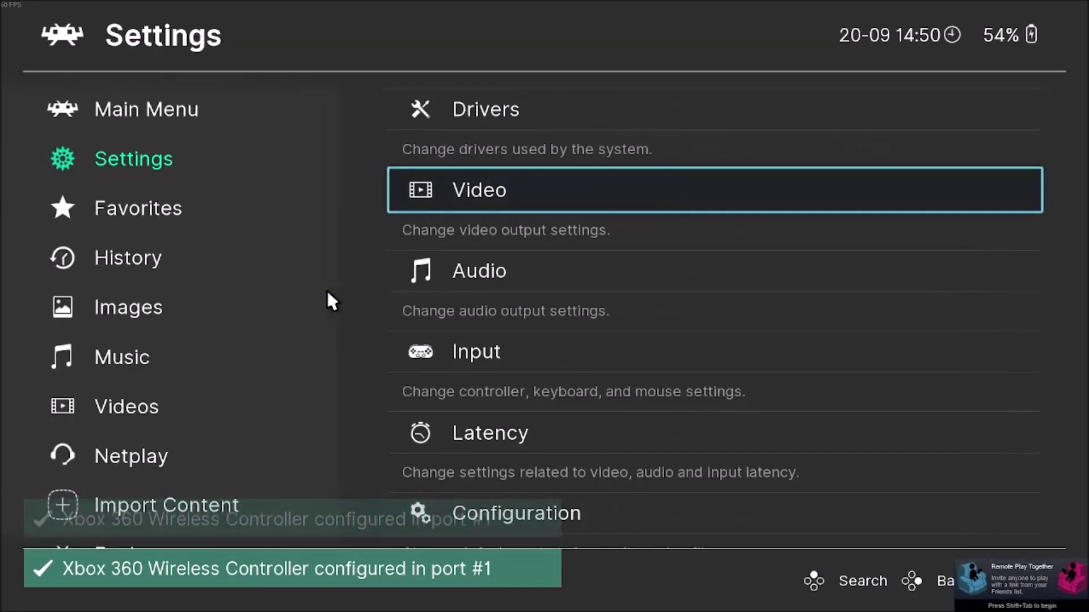
key("Up")
key("BackSpace")
key("Up")
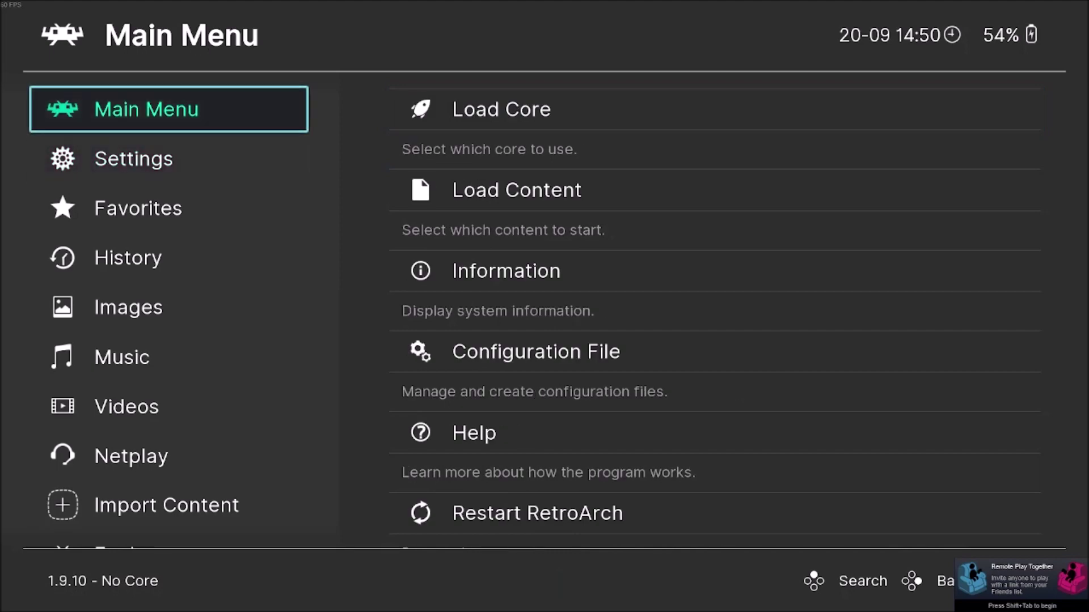
key("Right")
key("Return")
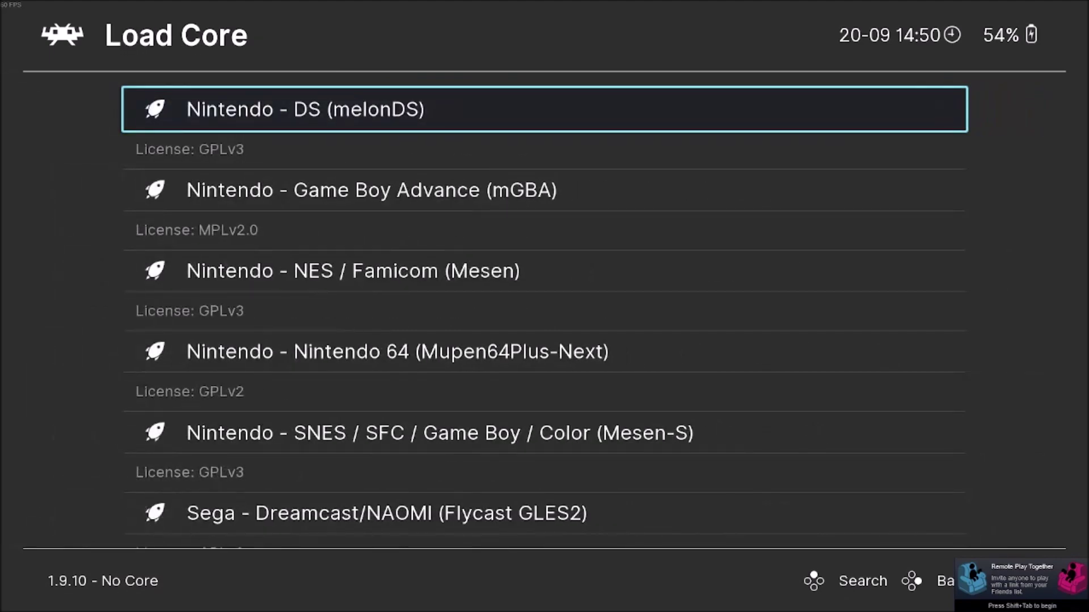
Look through the available cores and check the Install or Restore a Core directory, returning to the core list
key("Down")
key("Down")
key("Down")
key("Down")
key("Down")
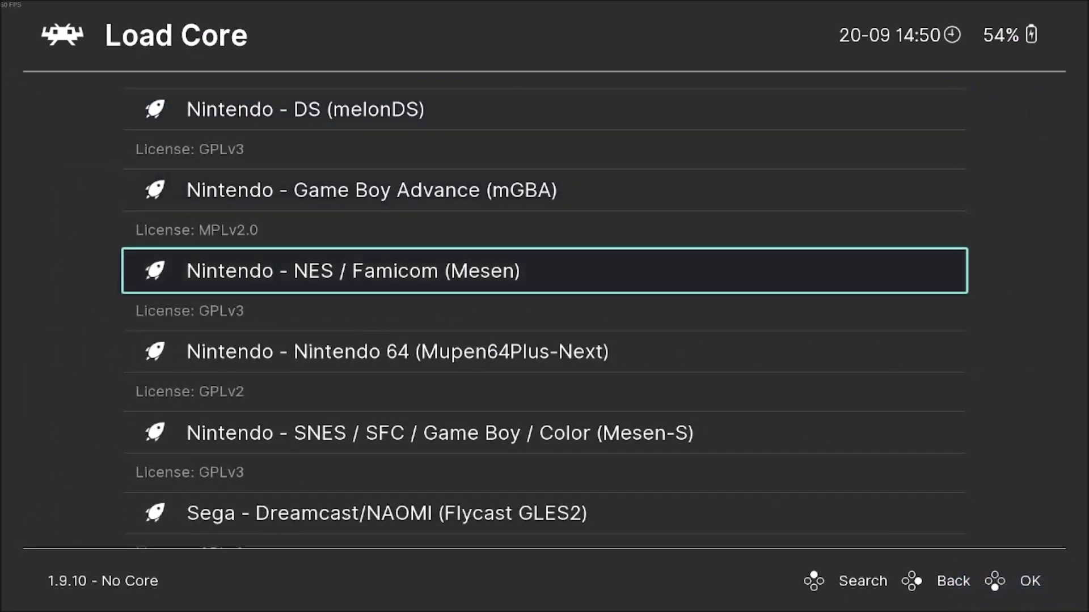
key("Down")
key("Down")
key("Down")
key("Down")
key("Down")
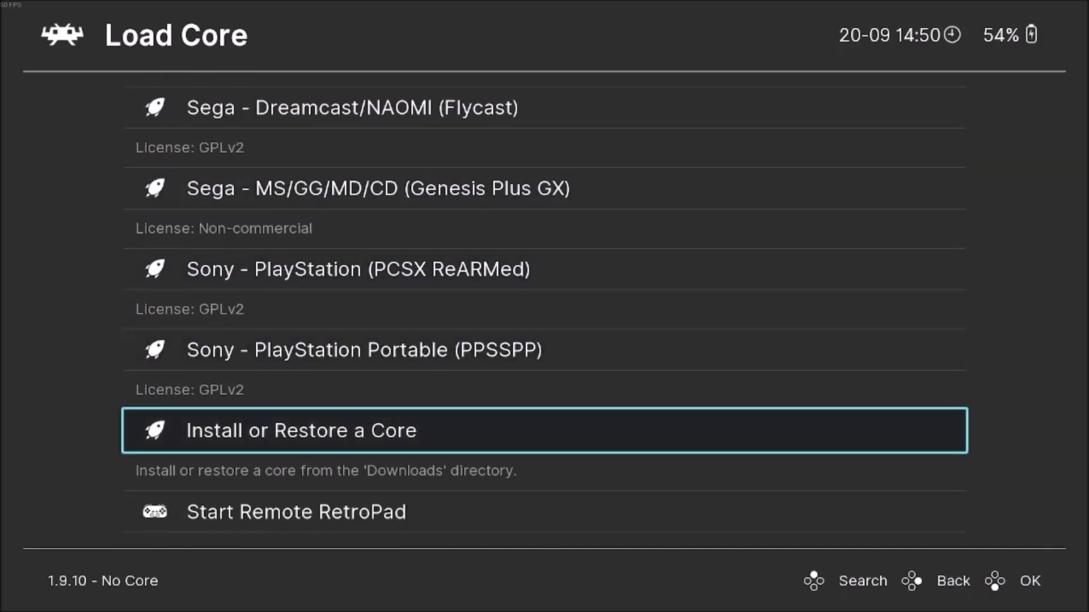
key("Return")
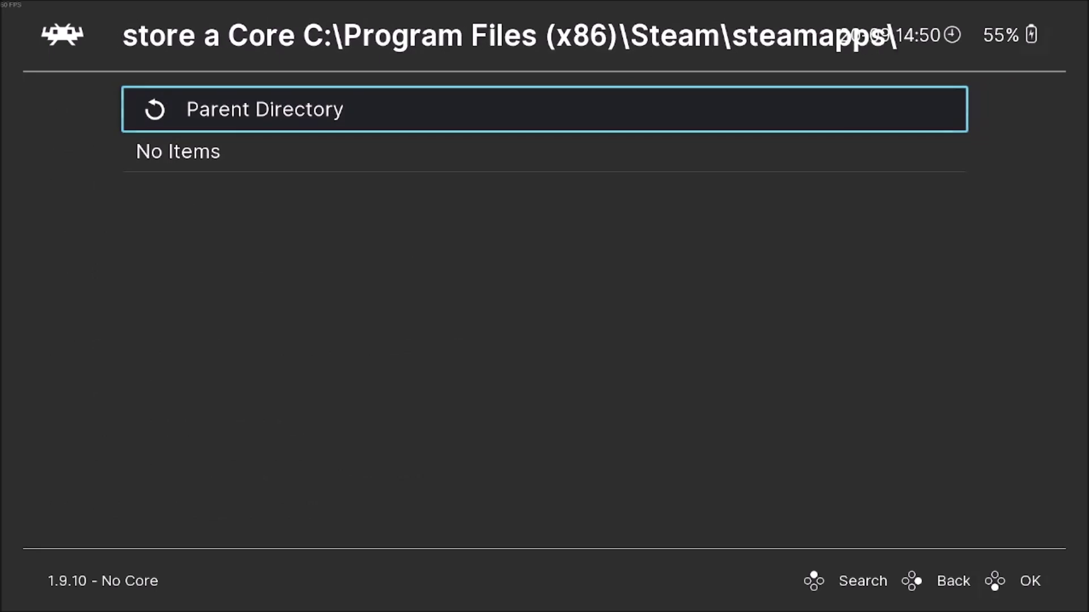
key("BackSpace")
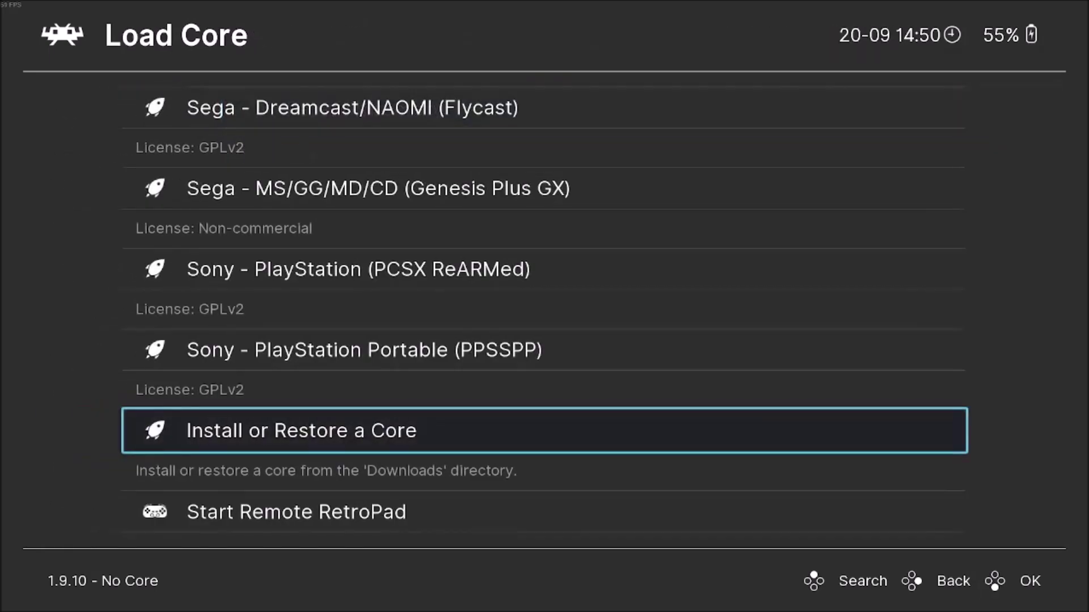
Review the full list of Nintendo, Sega and Sony cores again, and return to the main menu
key("Down")
key("Up")
key("Up")
key("Up")
key("Up")
key("Up")
key("Up")
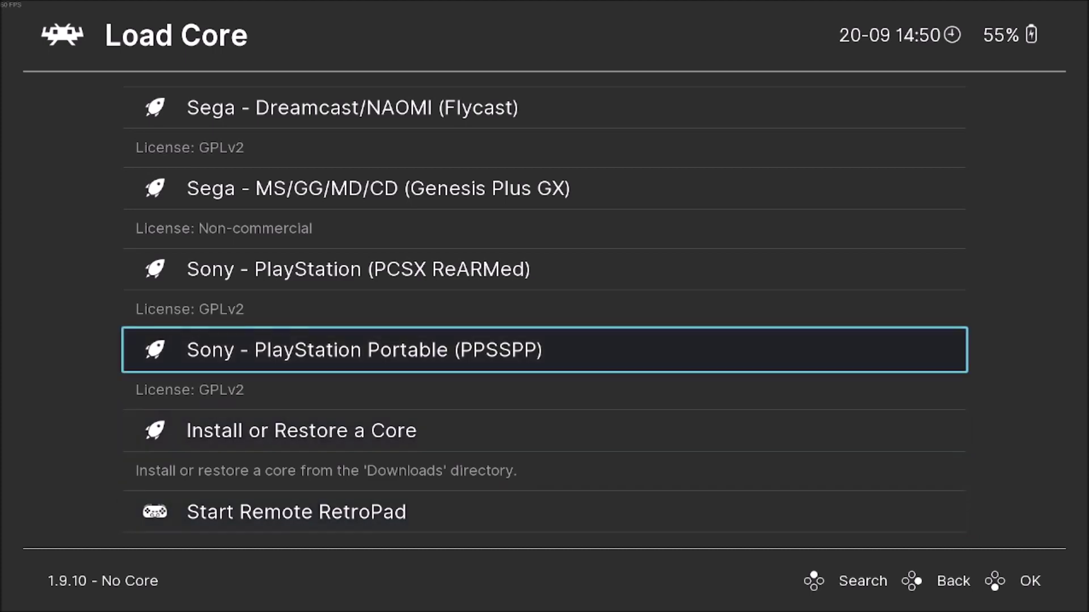
key("Up")
key("Up")
key("Up")
key("Up")
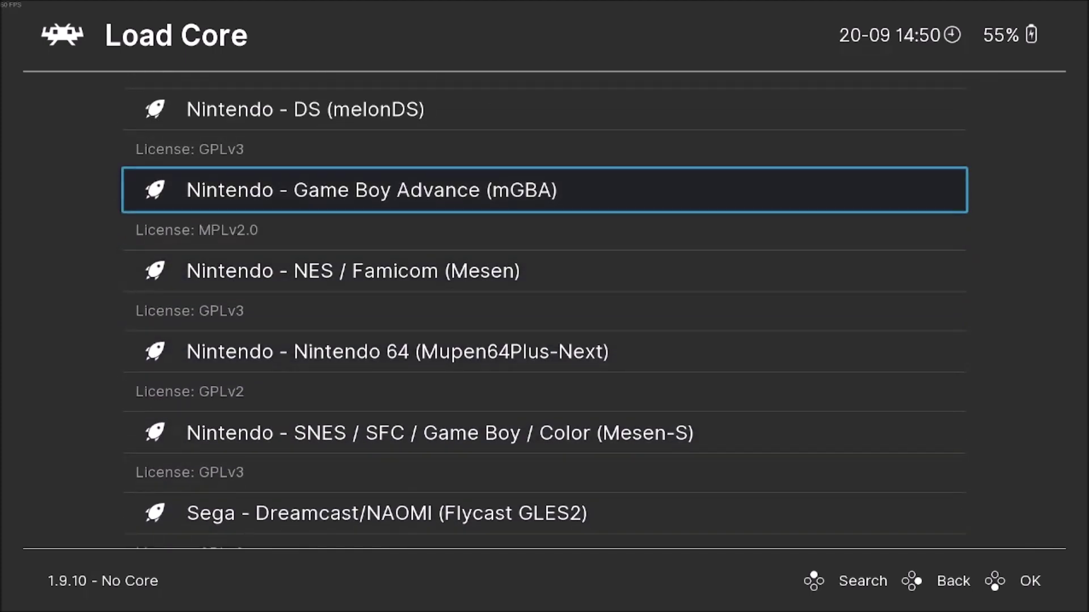
key("Up")
key("Down")
key("Down")
key("Down")
key("Down")
key("Down")
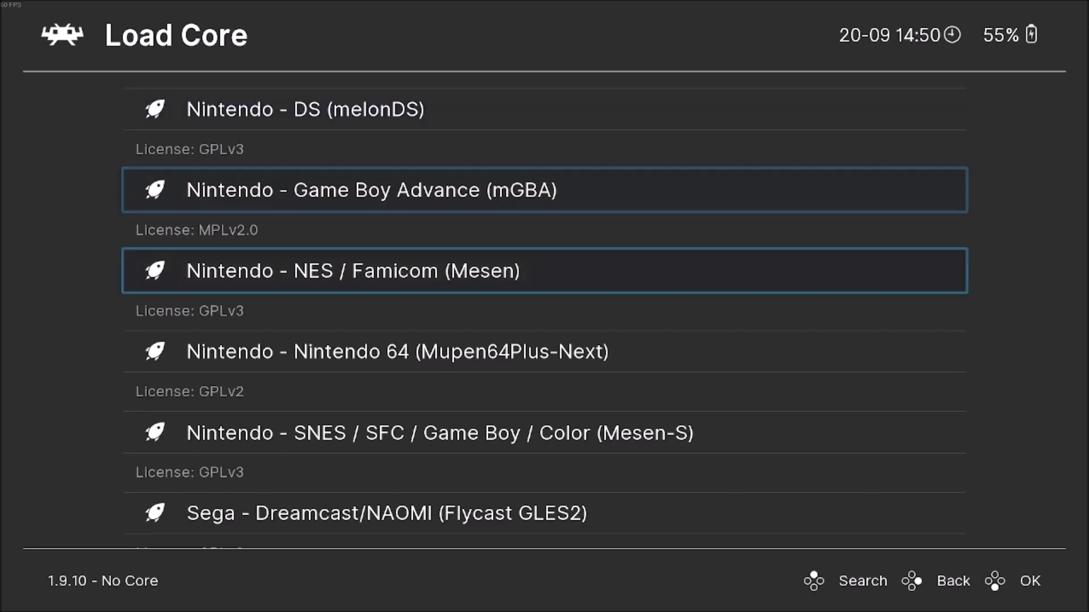
key("Down")
key("Down")
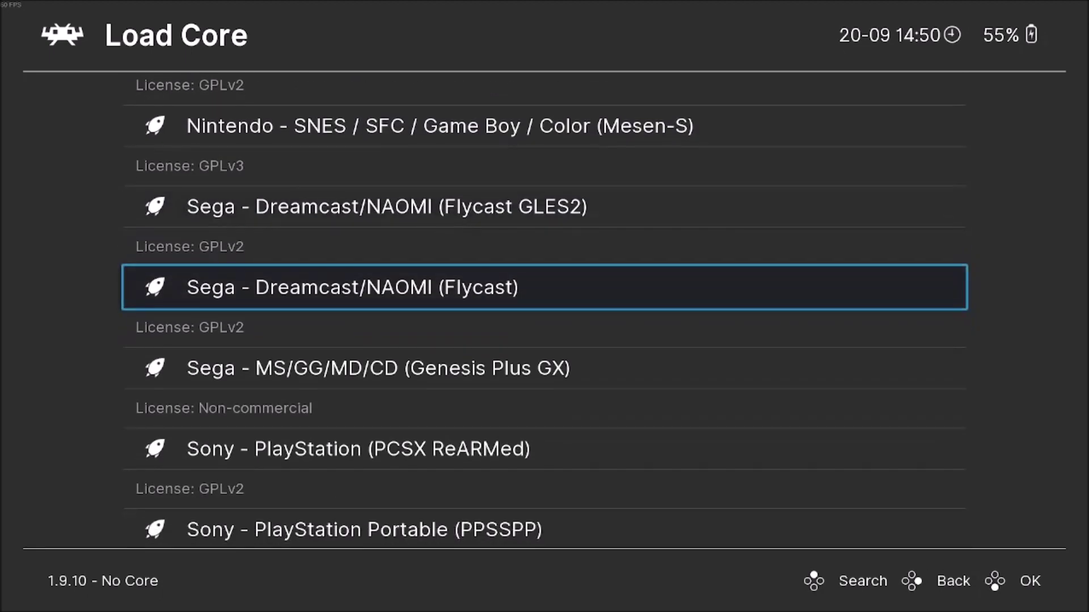
key("Down")
key("Down")
key("Down")
key("Down")
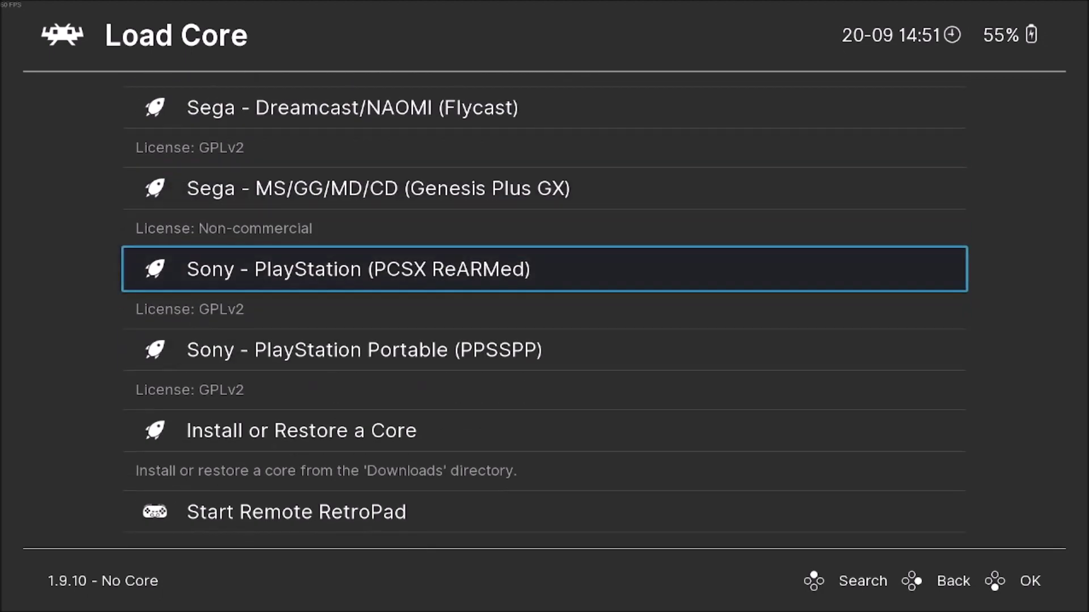
key("BackSpace")
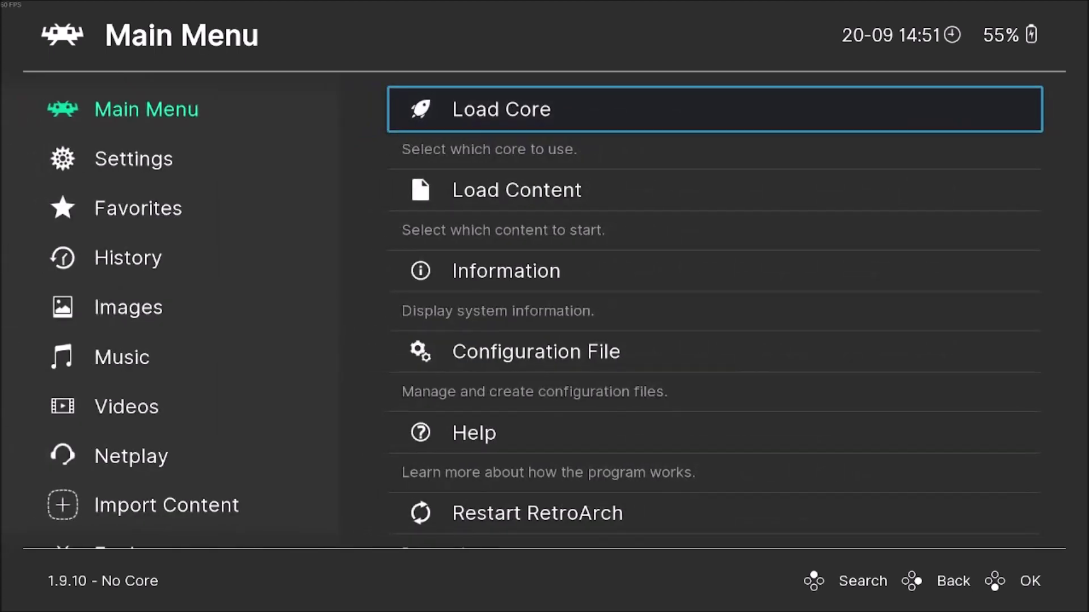
Look through the Favorites, History, Images and Music categories, and return to the main menu category
key("Left")
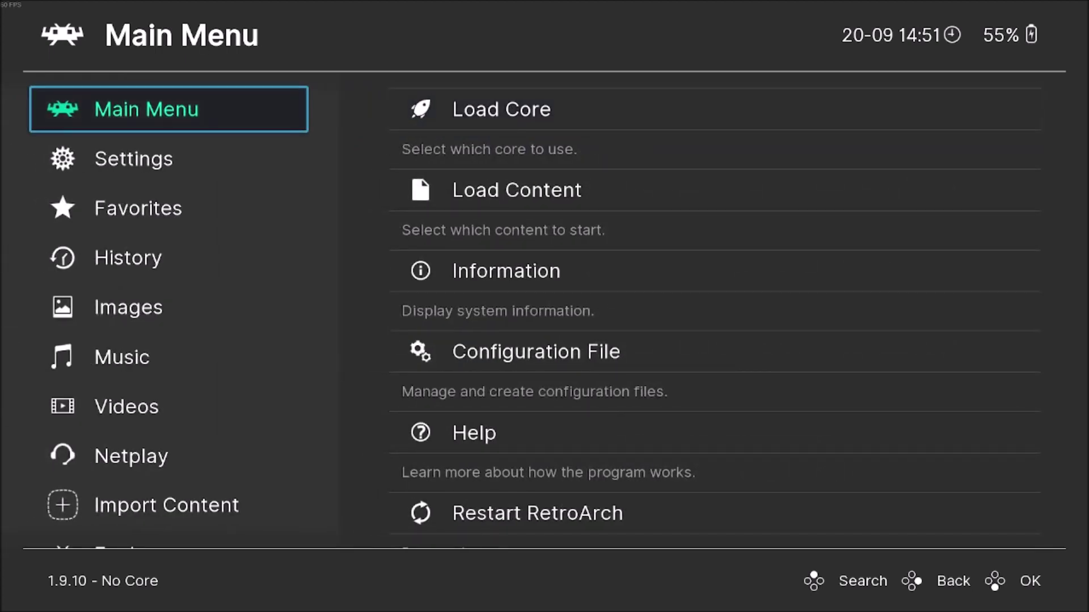
key("Down")
key("Down")
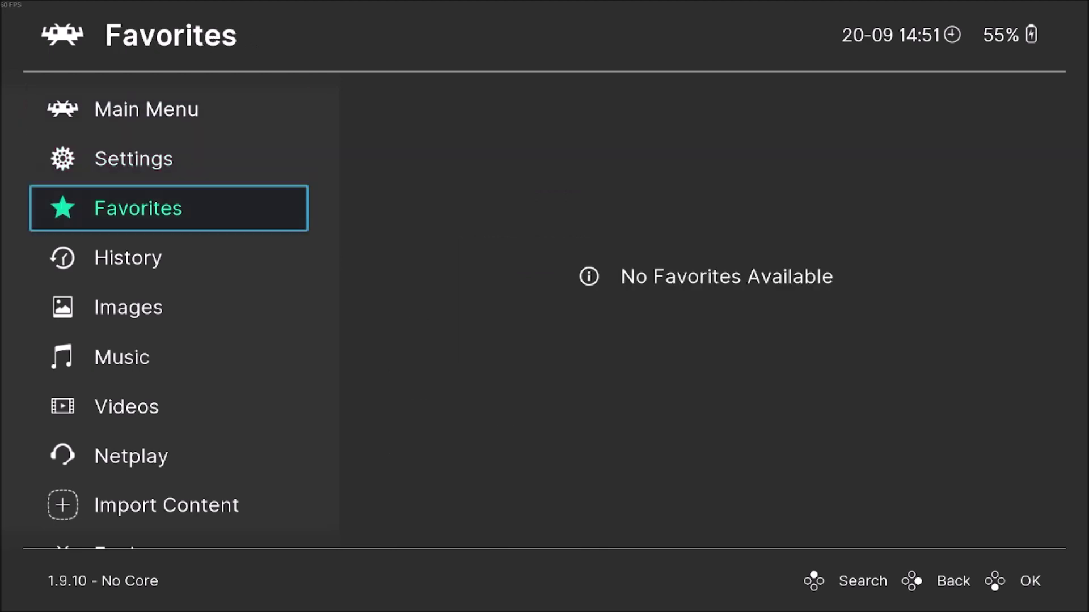
key("Down")
key("Down")
key("Down")
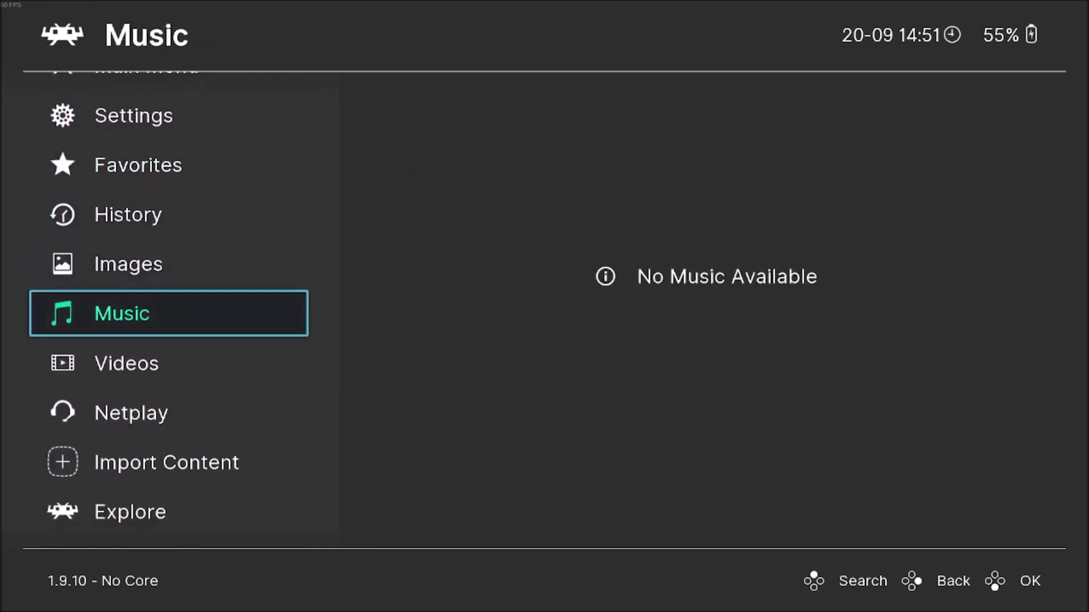
key("Up")
key("Up")
key("Up")
key("Up")
key("Up")
Quit RetroArch from its main menu
key("Right")
key("Up")
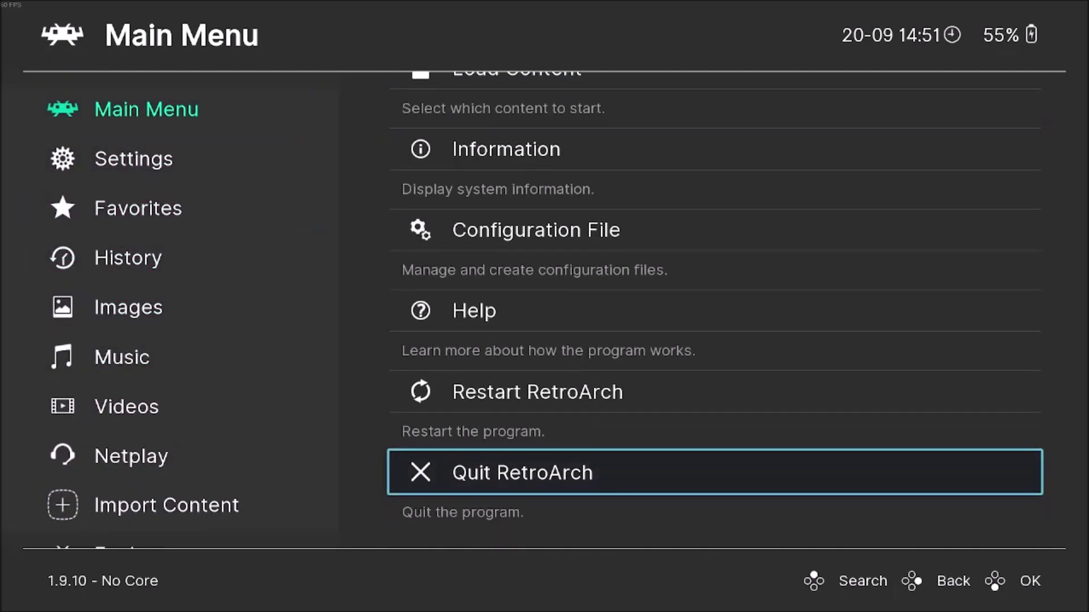
key("Return")
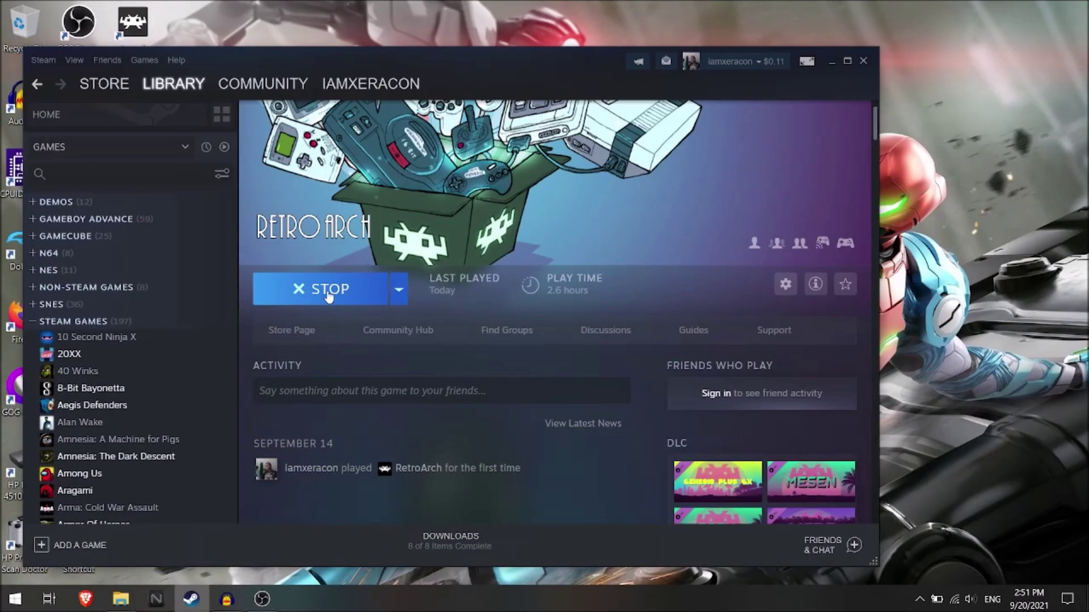
Minimize Steam and bring up the cores and common folder windows in File Explorer
left_click(831, 64)
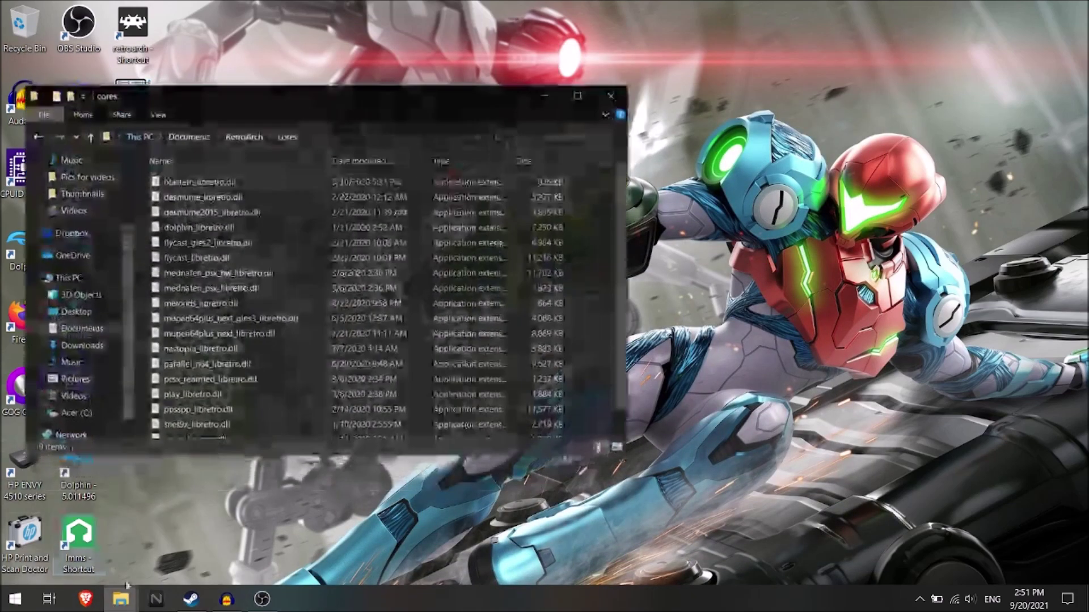
left_click(96, 553)
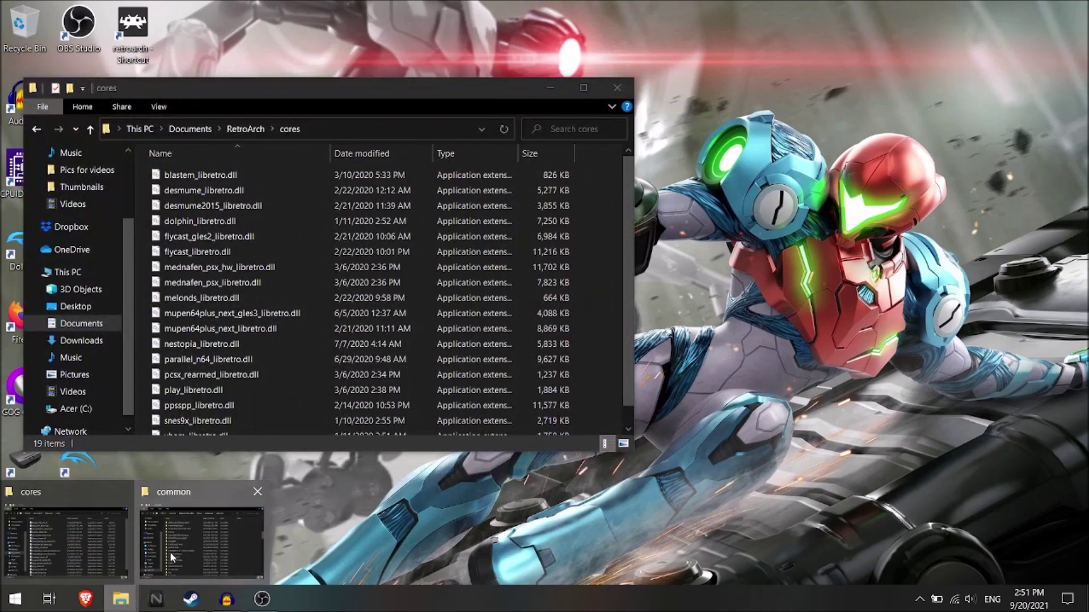
left_click(202, 538)
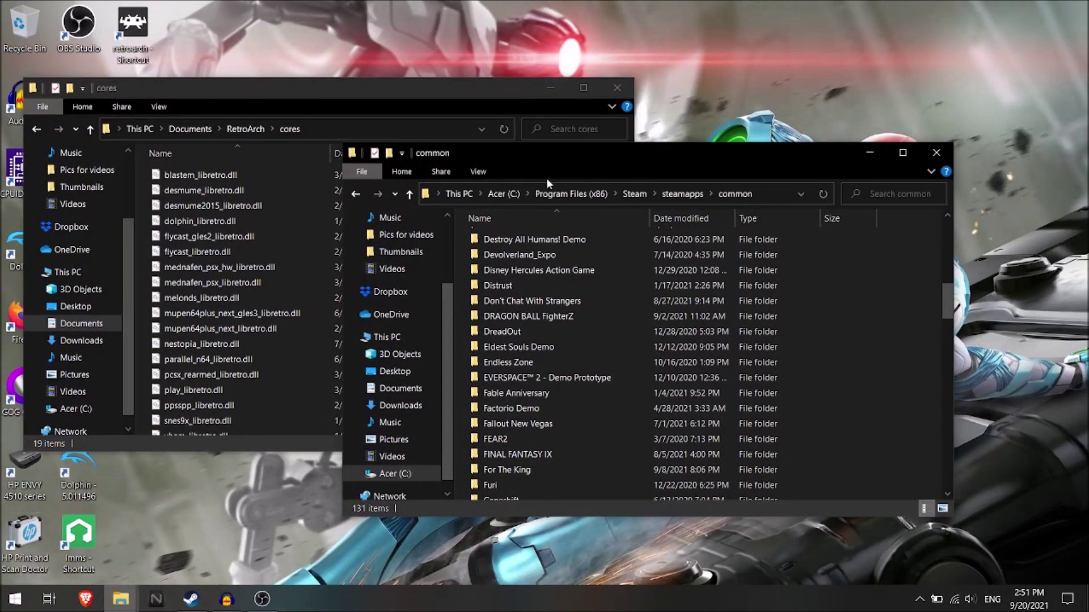
Navigate from the C: drive to Program Files (x86)\Steam\steamapps\common in the second folder window
left_click(501, 193)
double_click(551, 362)
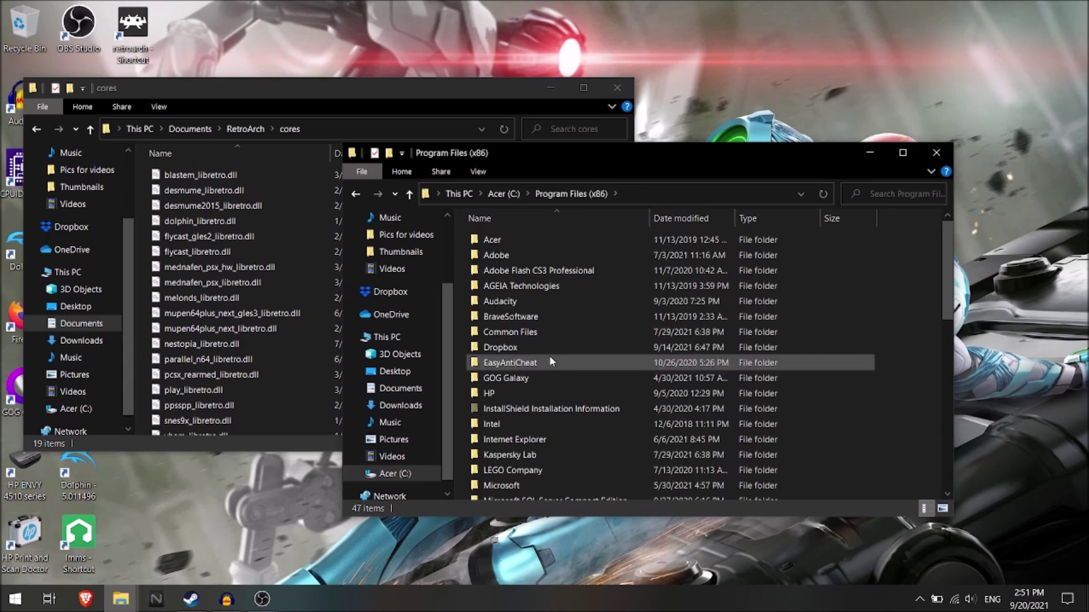
scroll(556, 348, "down", 10)
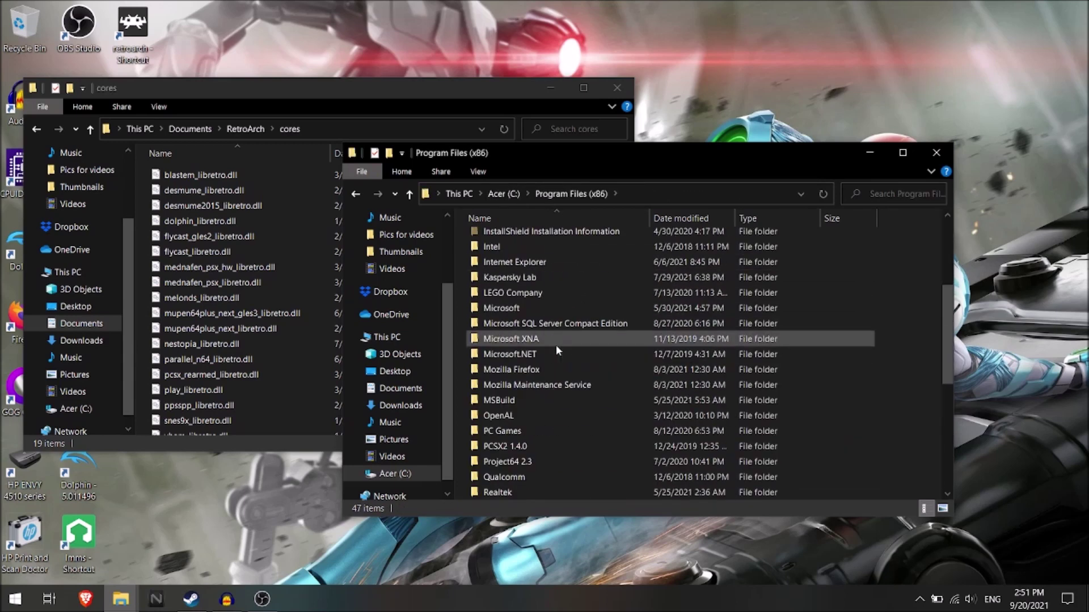
scroll(550, 334, "up", 1)
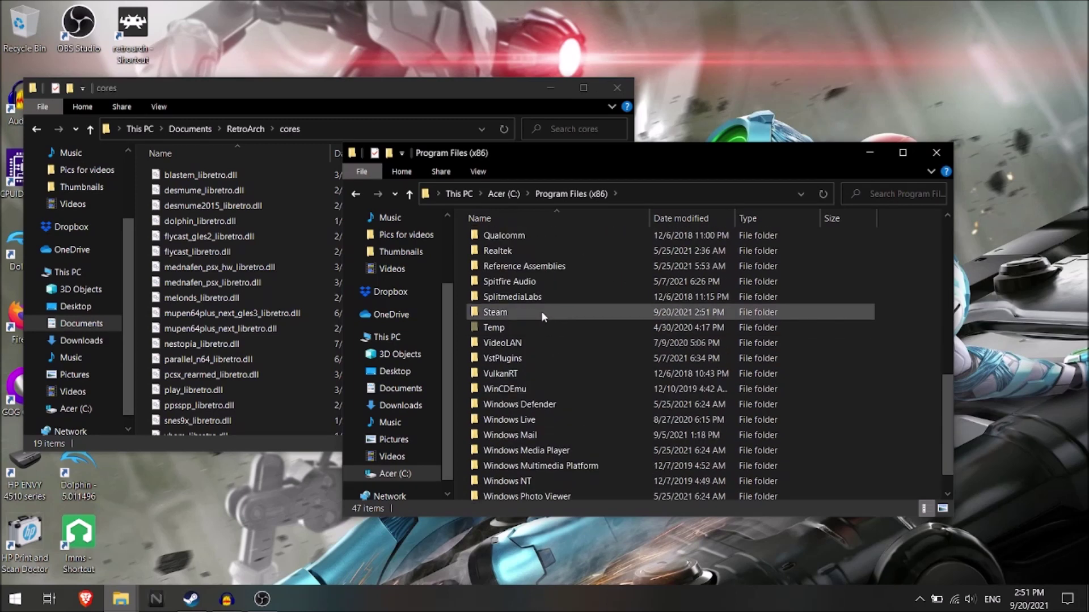
double_click(533, 313)
scroll(533, 317, "down", 3)
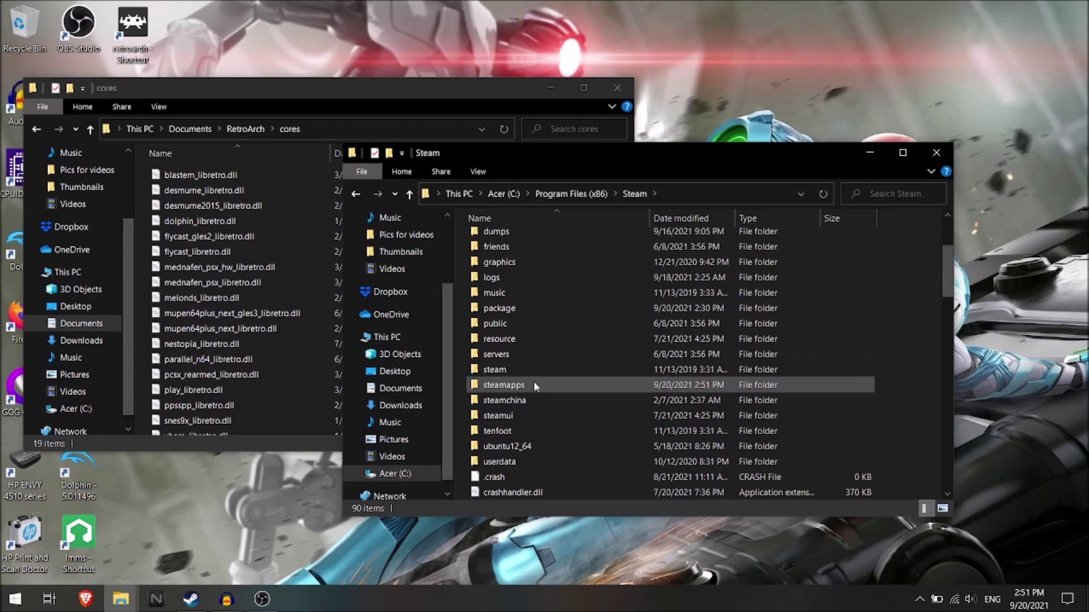
double_click(534, 385)
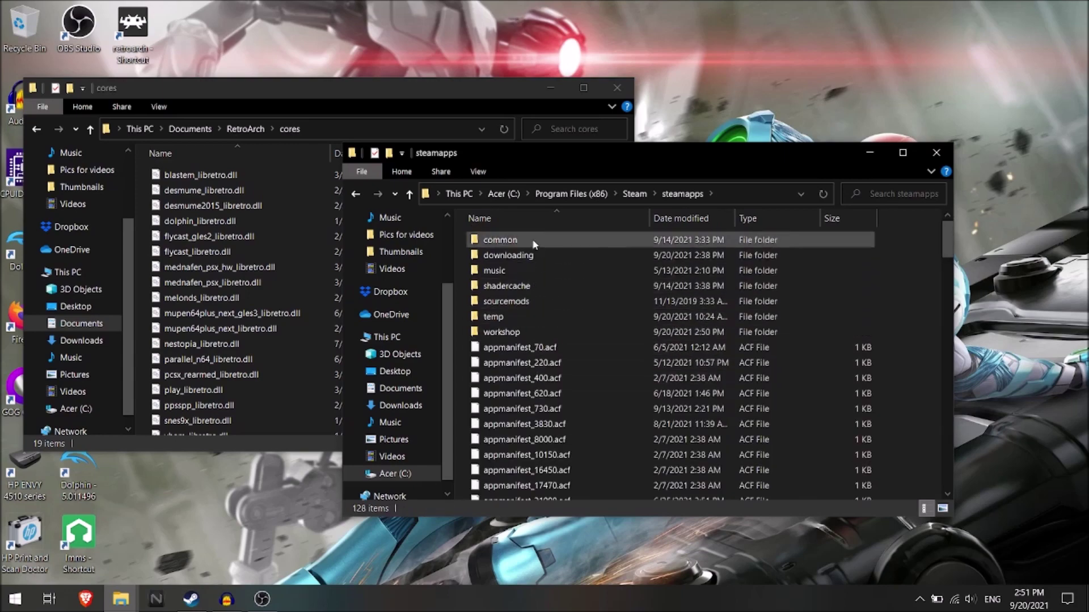
double_click(533, 240)
Find the RetroArch folder inside steamapps\common and open its cores subfolder
scroll(544, 339, "down", 10)
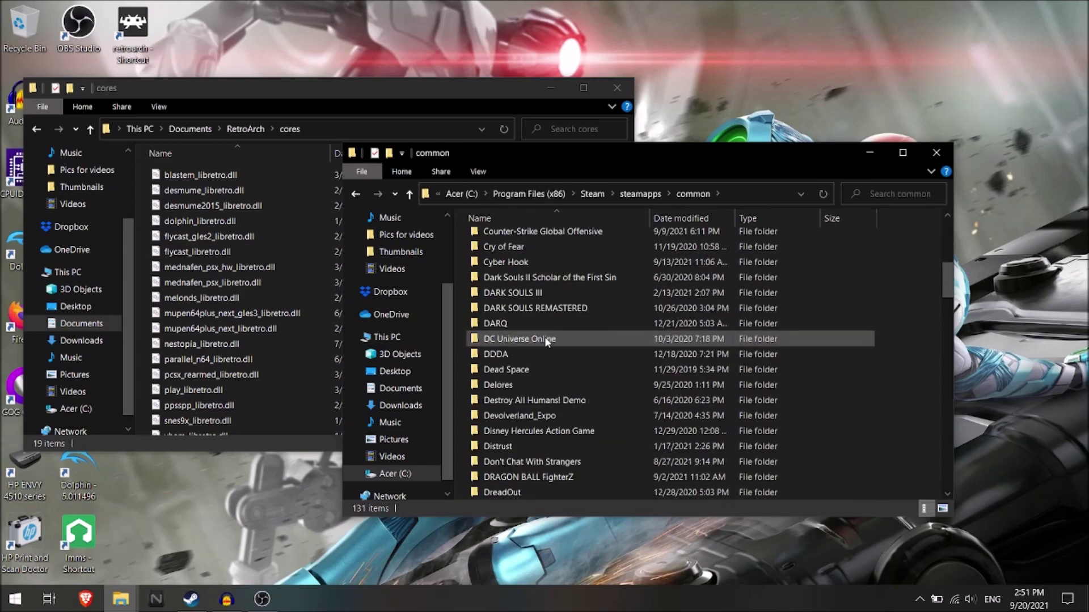
scroll(546, 339, "down", 12)
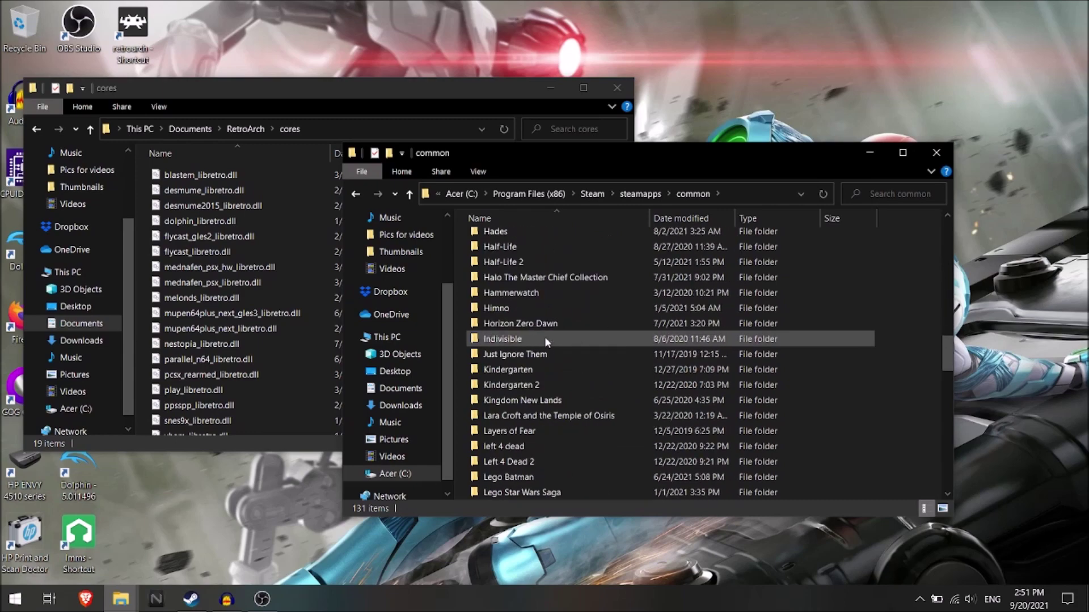
scroll(545, 338, "down", 8)
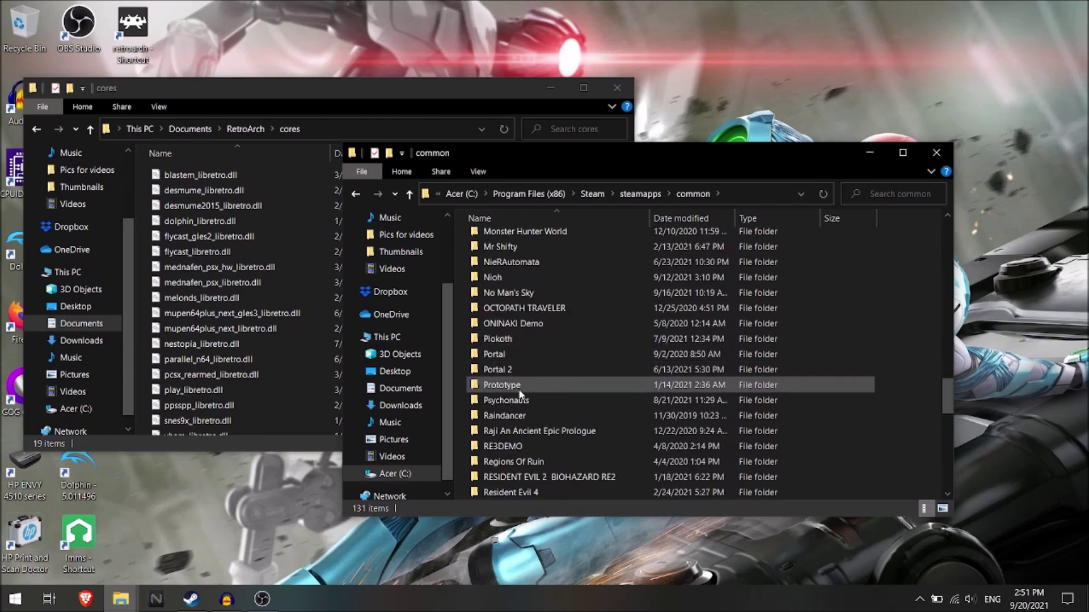
scroll(523, 452, "down", 1)
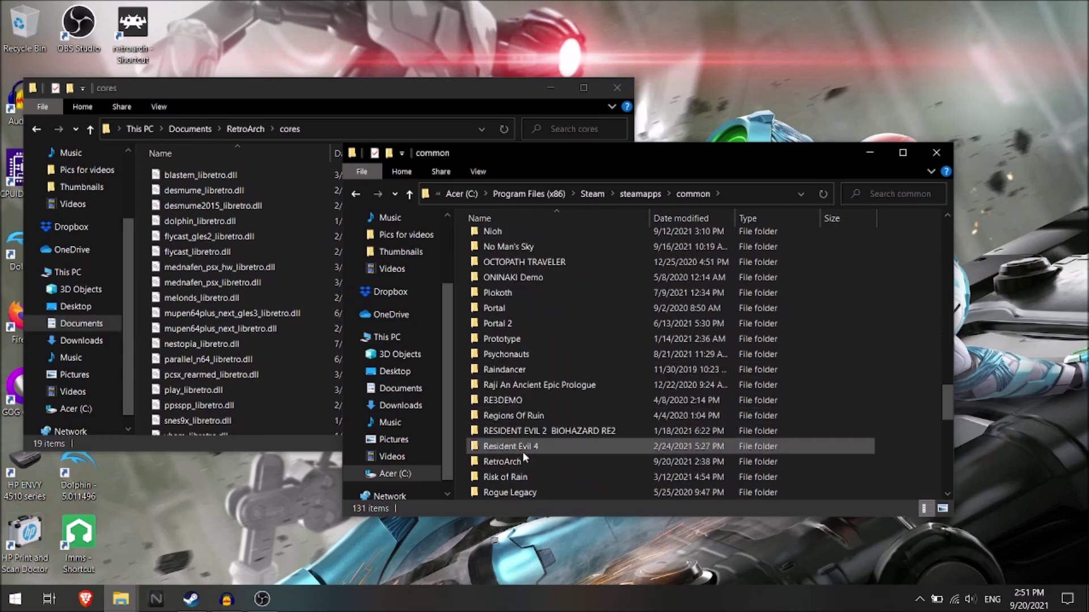
double_click(509, 462)
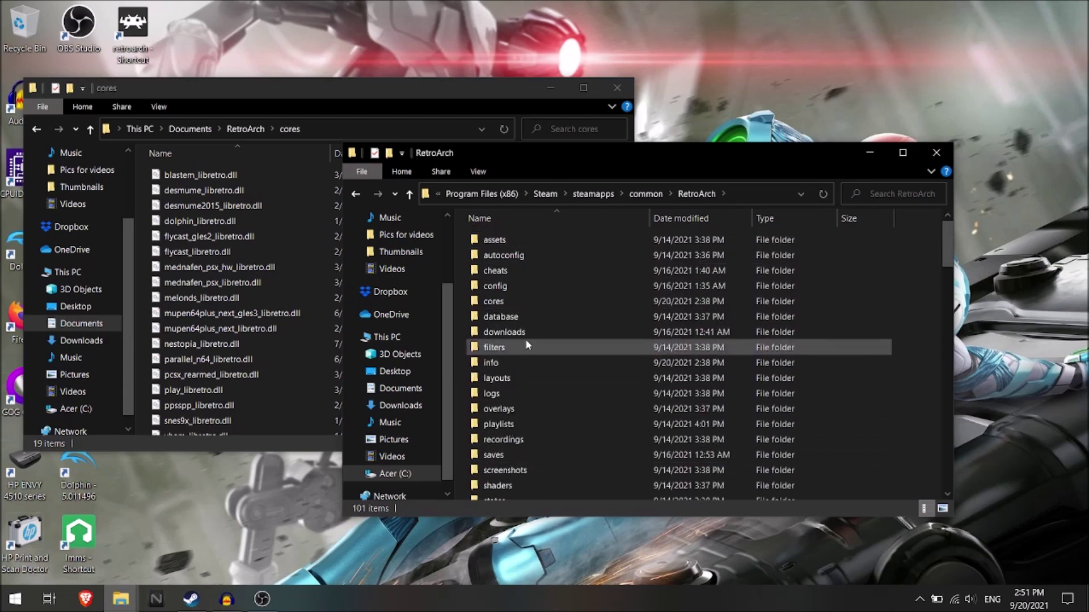
double_click(522, 305)
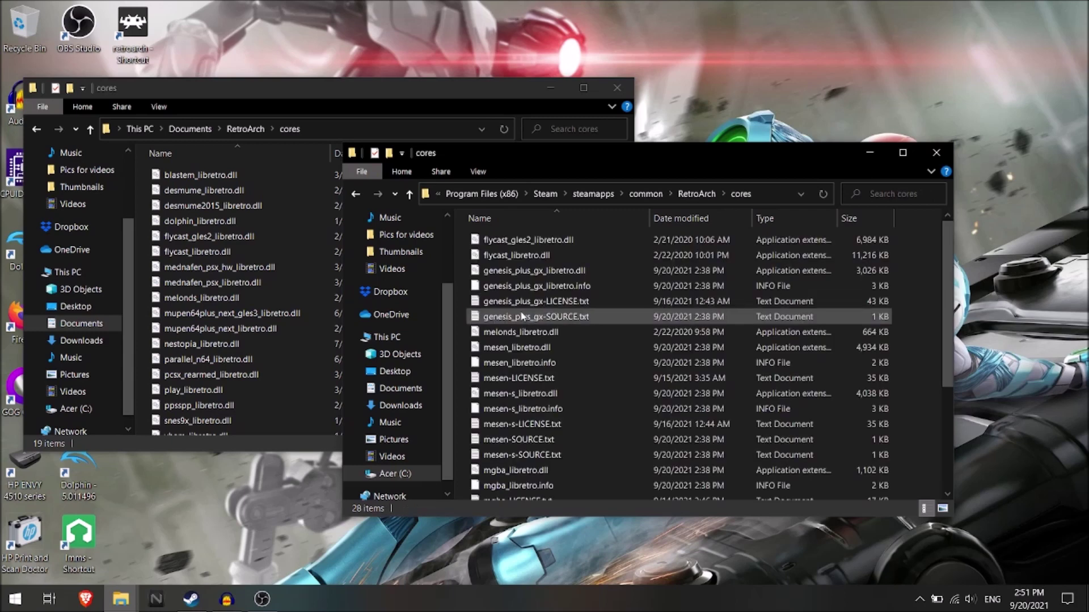
Go up to the Documents\RetroArch folder in the other window, reopen its cores folder and review the core files
left_click(314, 90)
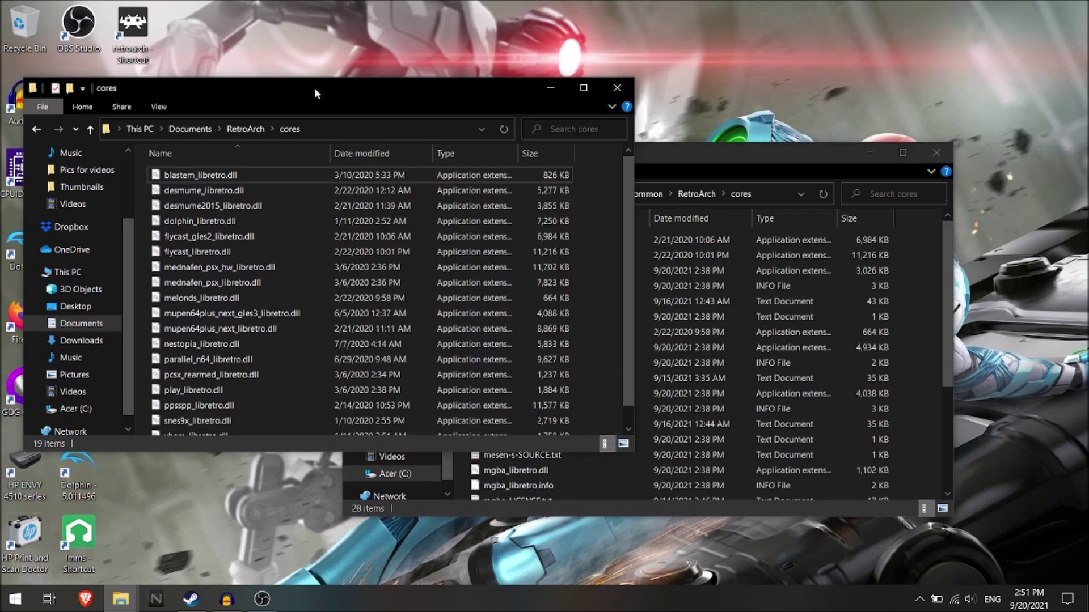
left_click(244, 129)
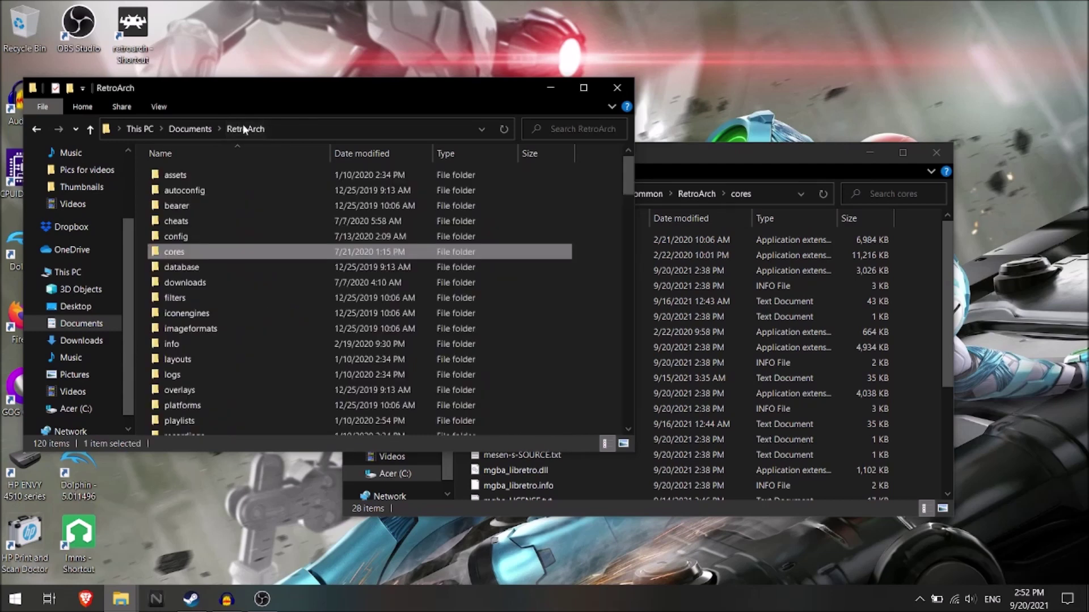
double_click(211, 253)
scroll(294, 281, "down", 1)
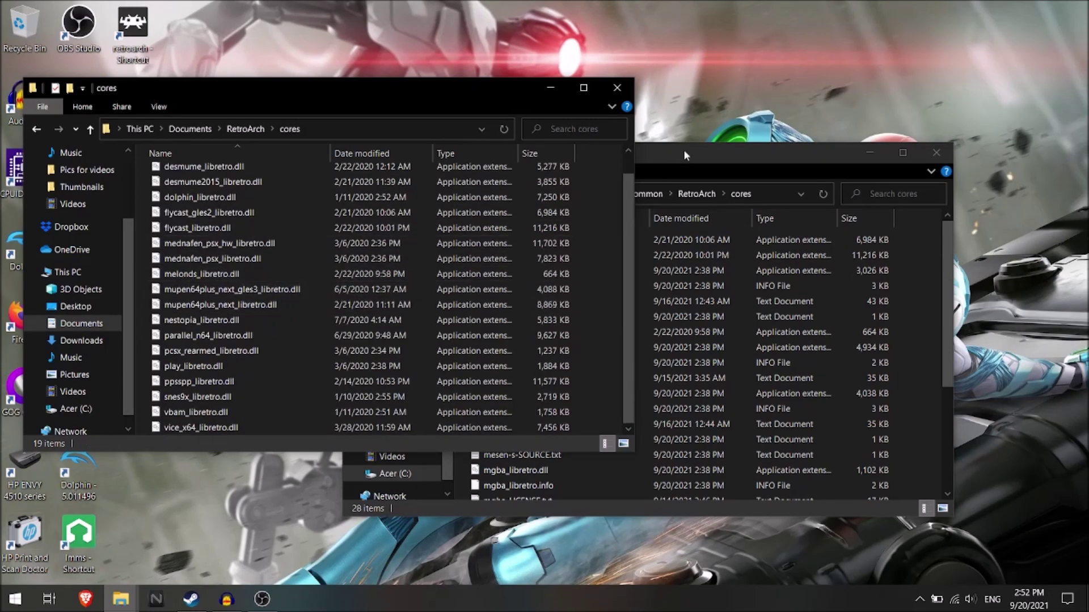
Copy snes9x_libretro.dll from the Documents\RetroArch cores folder into the cores folder of the Steam RetroArch installation
left_click_drag(710, 152, 801, 155)
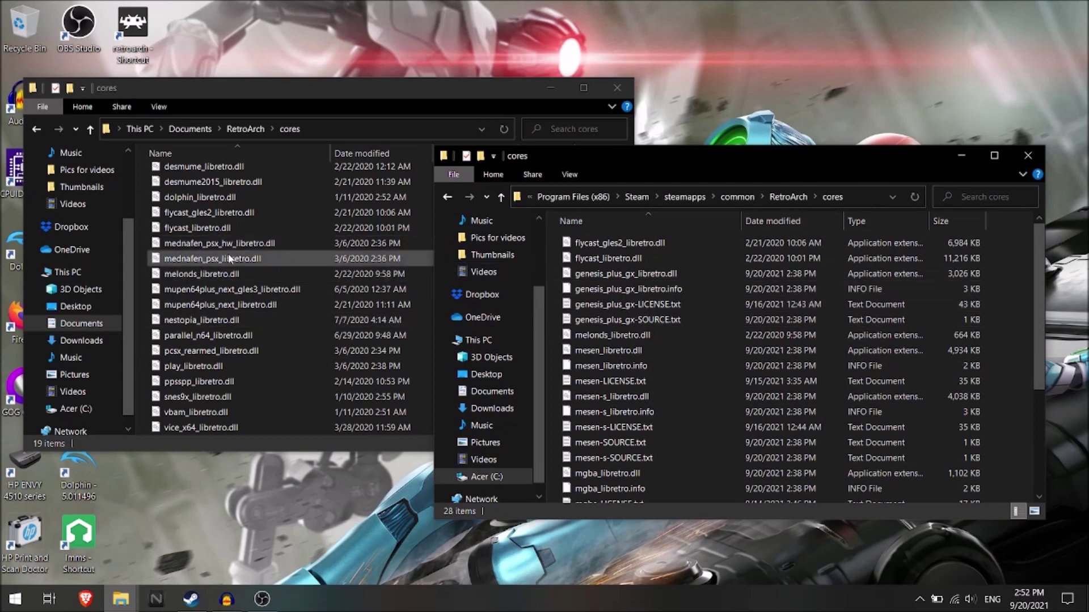
left_click(193, 397)
right_click(192, 397)
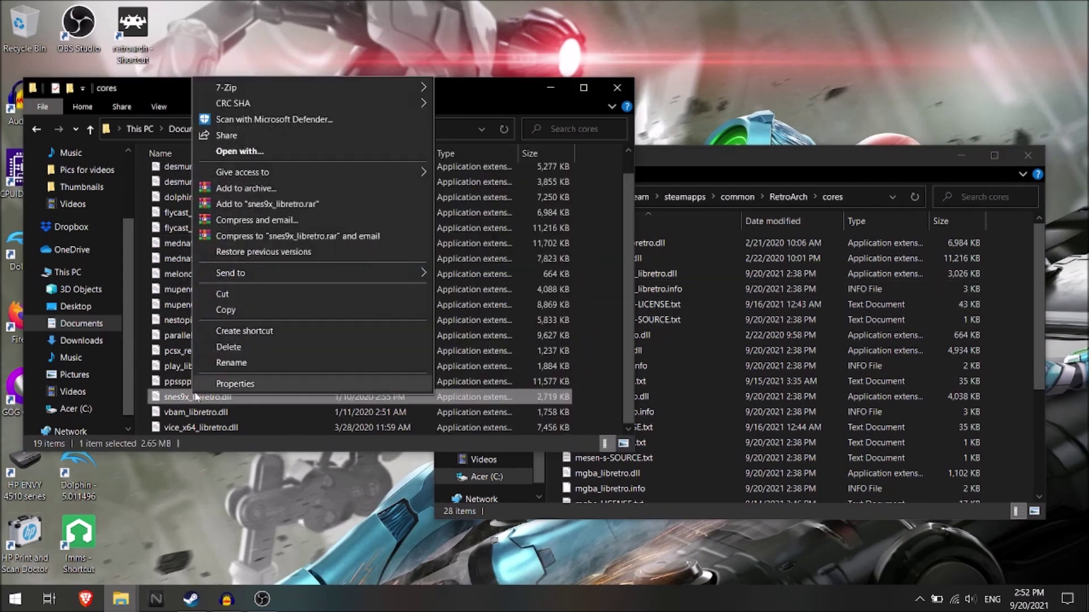
left_click(243, 311)
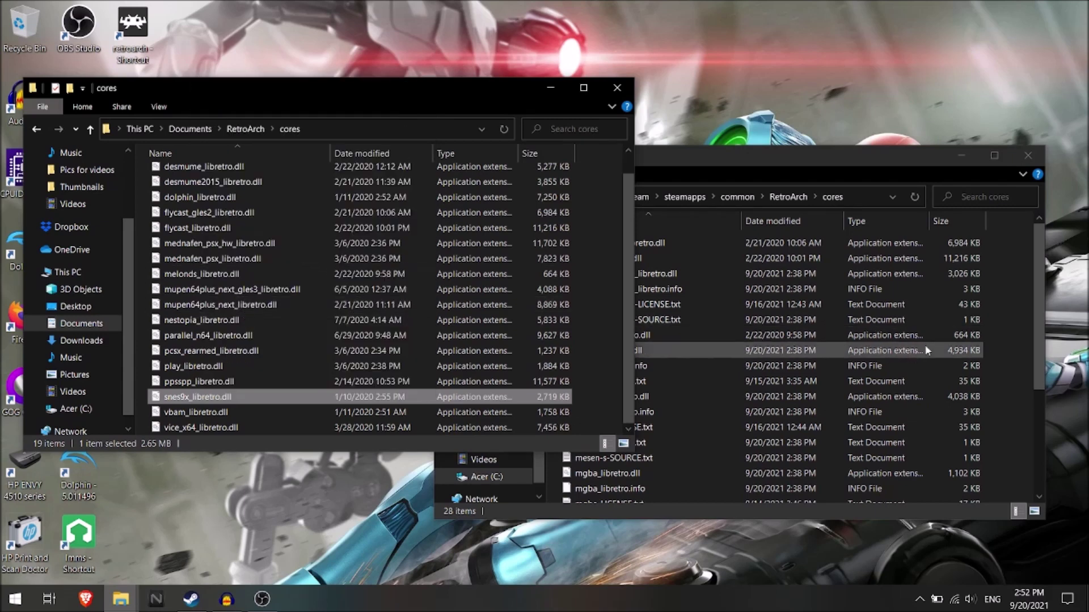
left_click(1011, 349)
right_click(1007, 349)
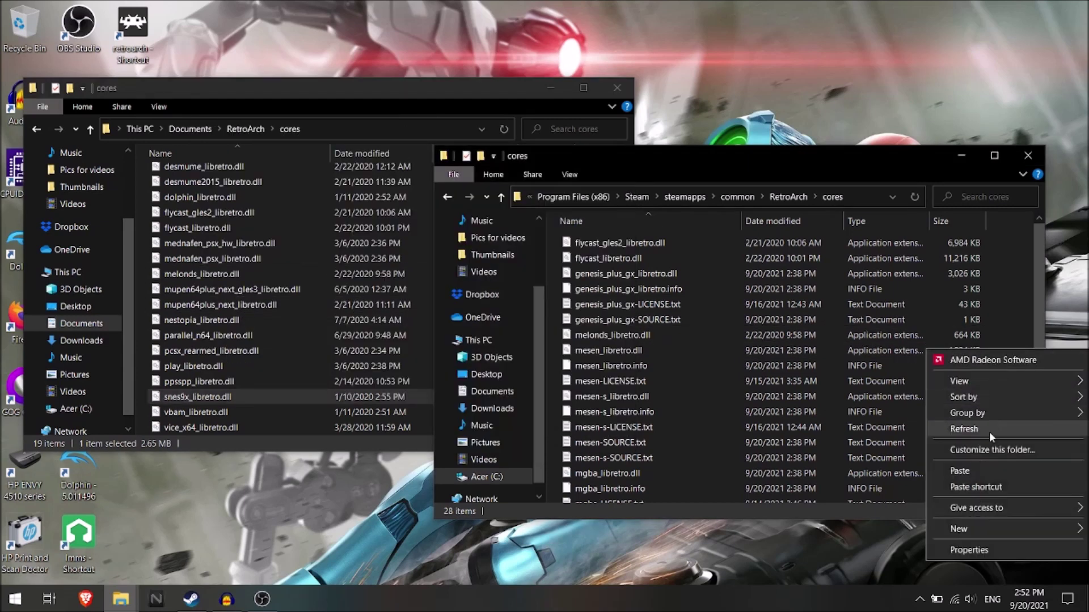
left_click(981, 470)
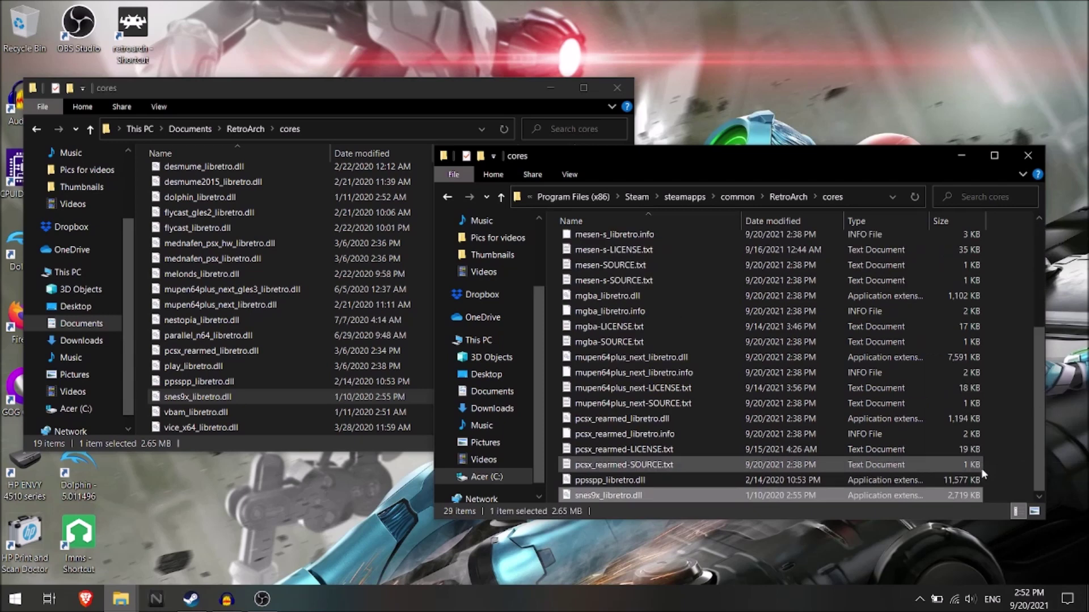
Retrace the path from steamapps\common through RetroArch to its cores folder and review the core files there
left_click(455, 95)
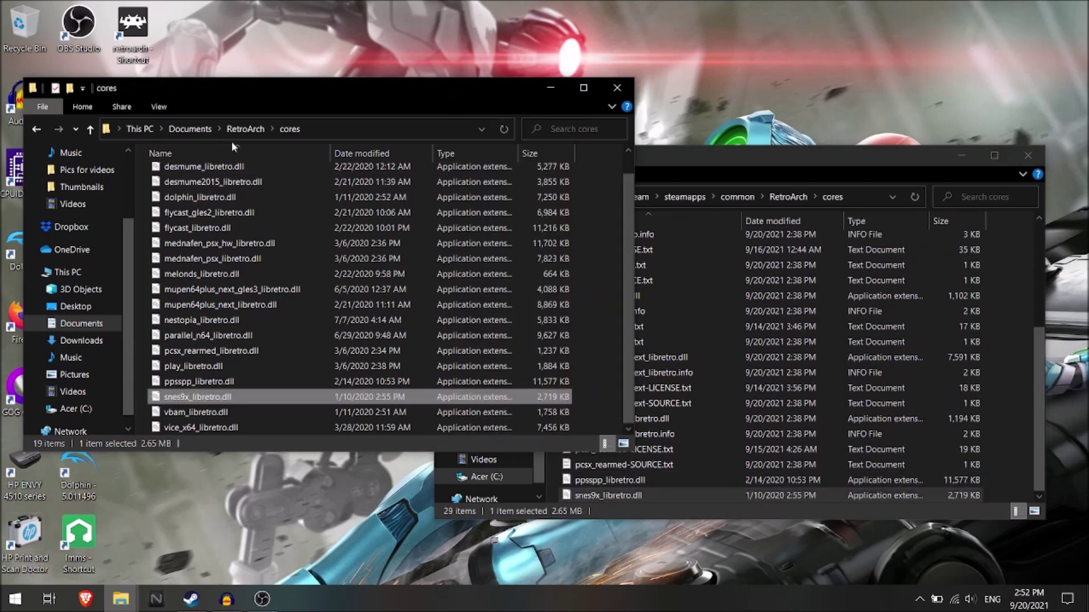
left_click(770, 163)
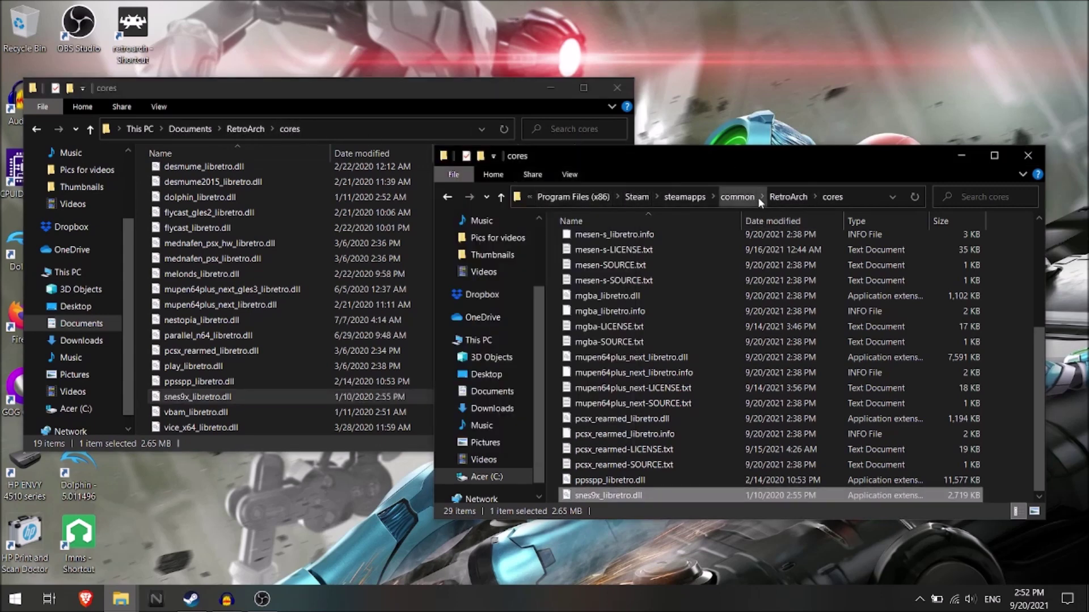
left_click(501, 197)
left_click(500, 197)
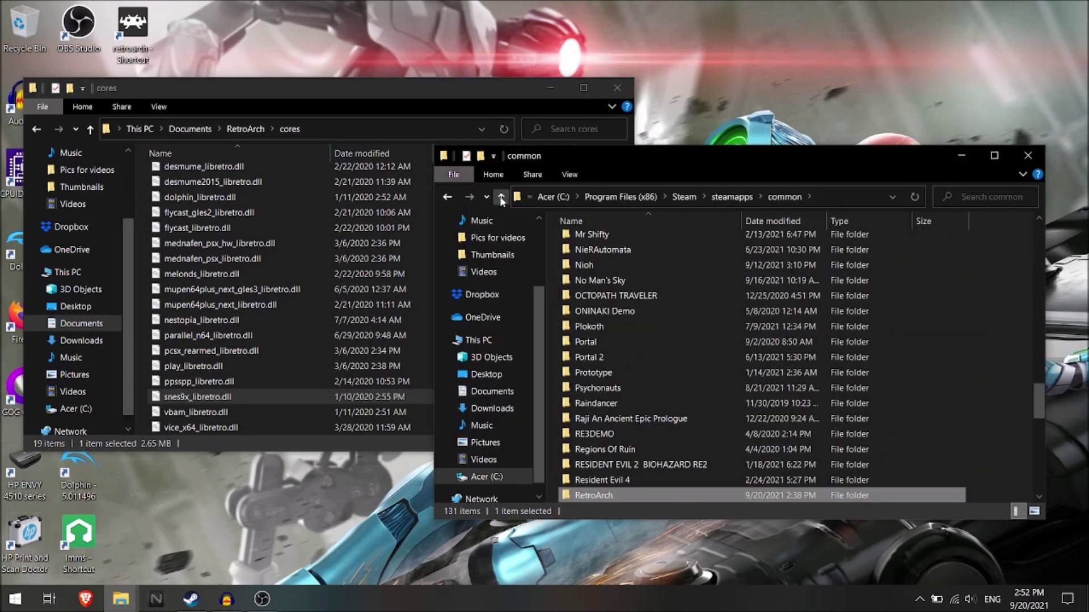
double_click(685, 502)
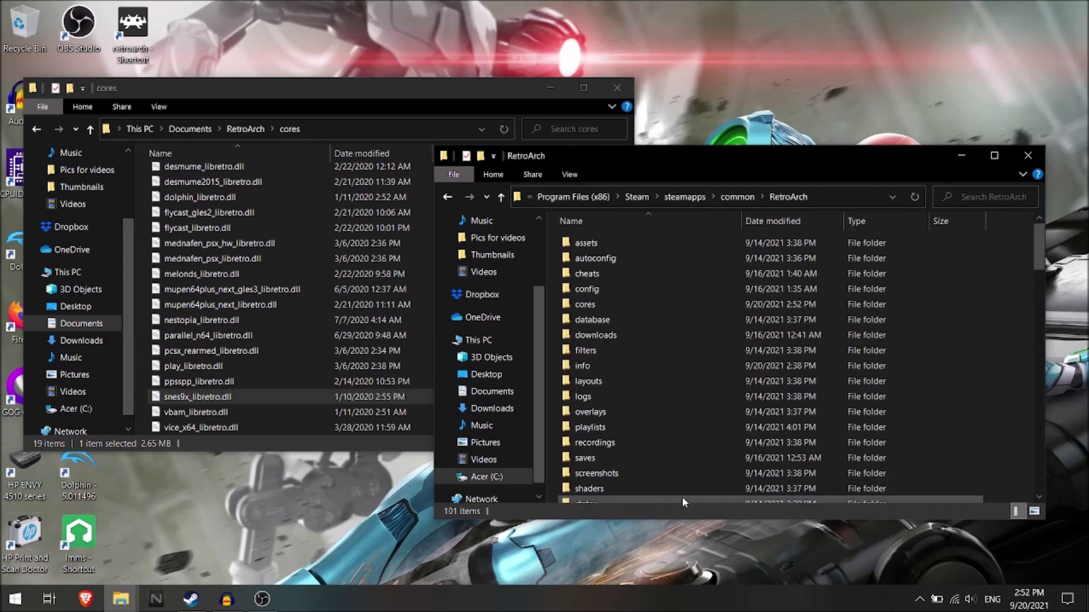
left_click(639, 304)
double_click(637, 304)
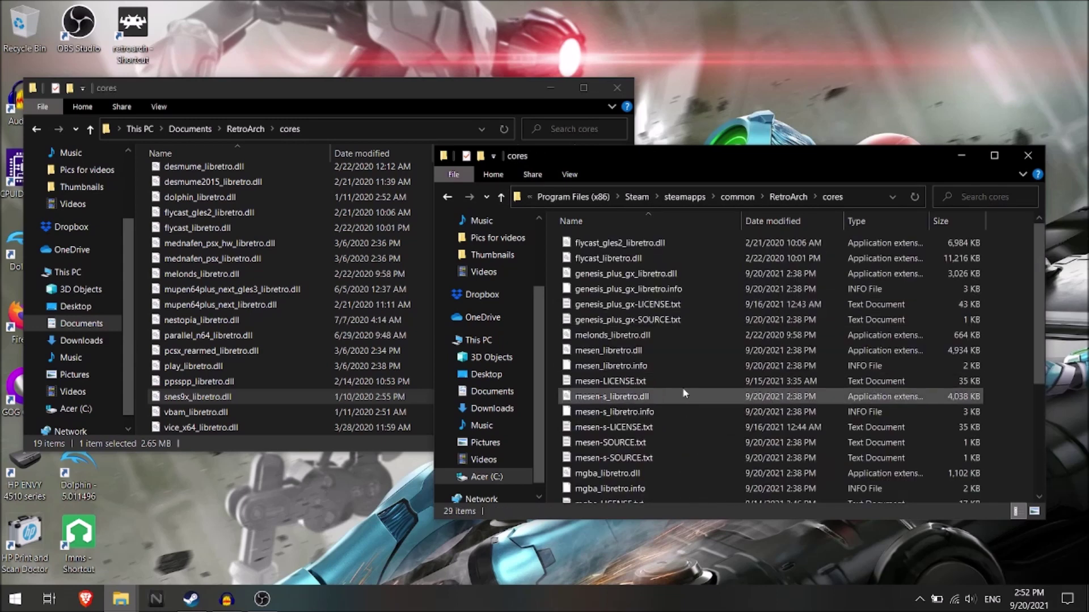
scroll(682, 386, "down", 6)
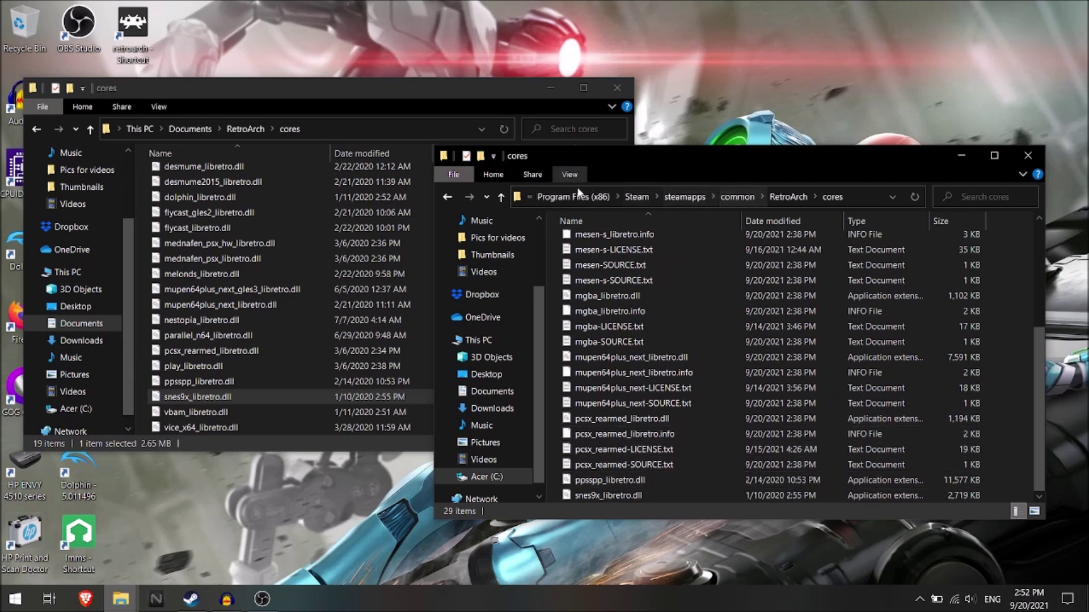
Open the downloads folder of the Steam RetroArch installation and look through the game files
left_click(499, 199)
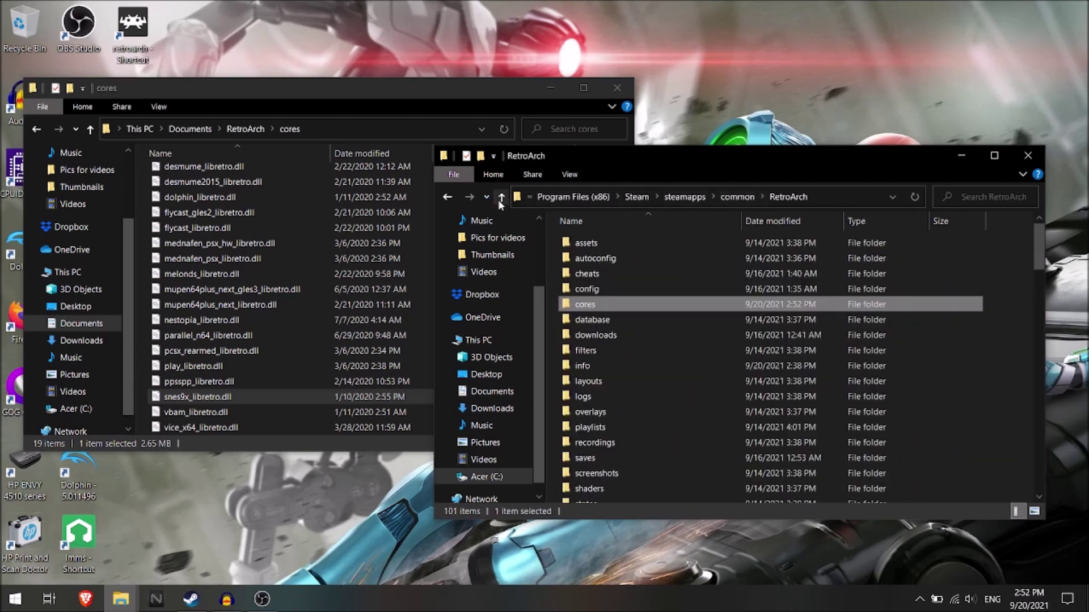
double_click(731, 335)
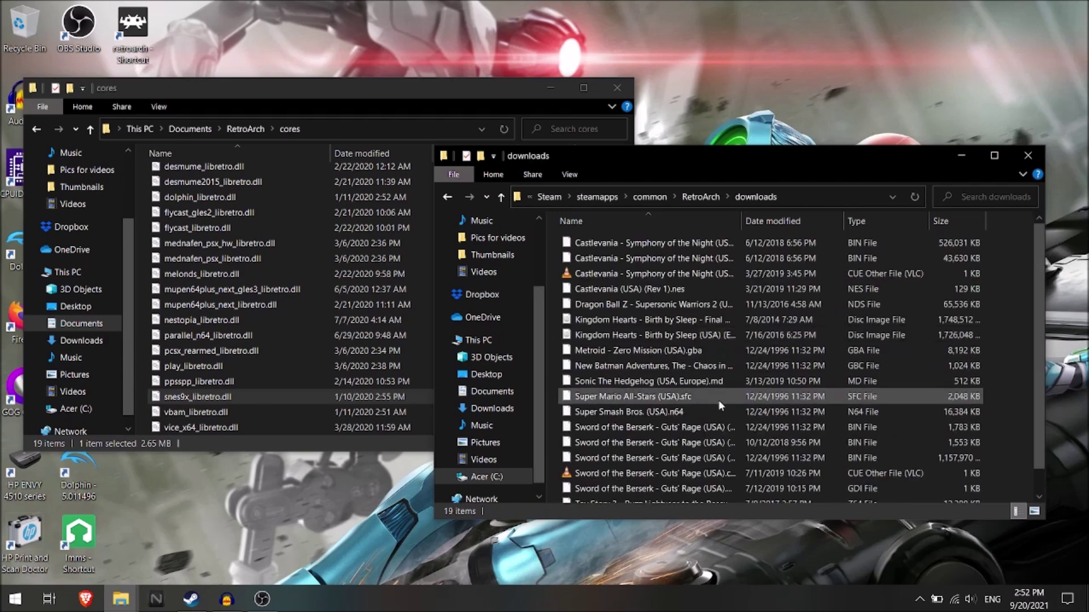
scroll(760, 409, "down", 1)
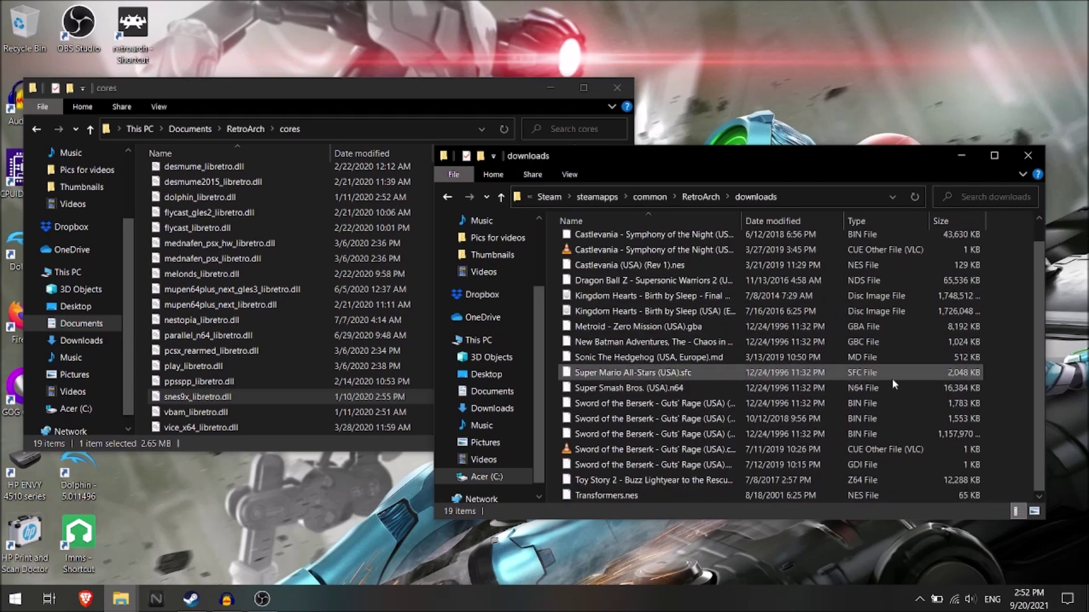
Create a new folder named SNES in the RetroArch downloads folder
right_click(1007, 338)
mouse_move(970, 404)
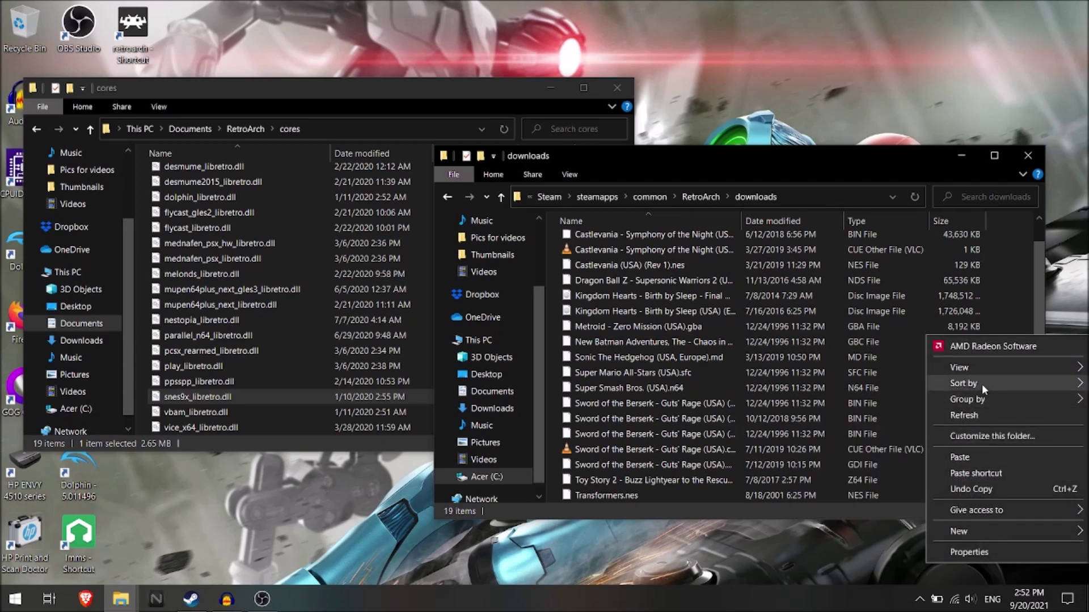
mouse_move(981, 385)
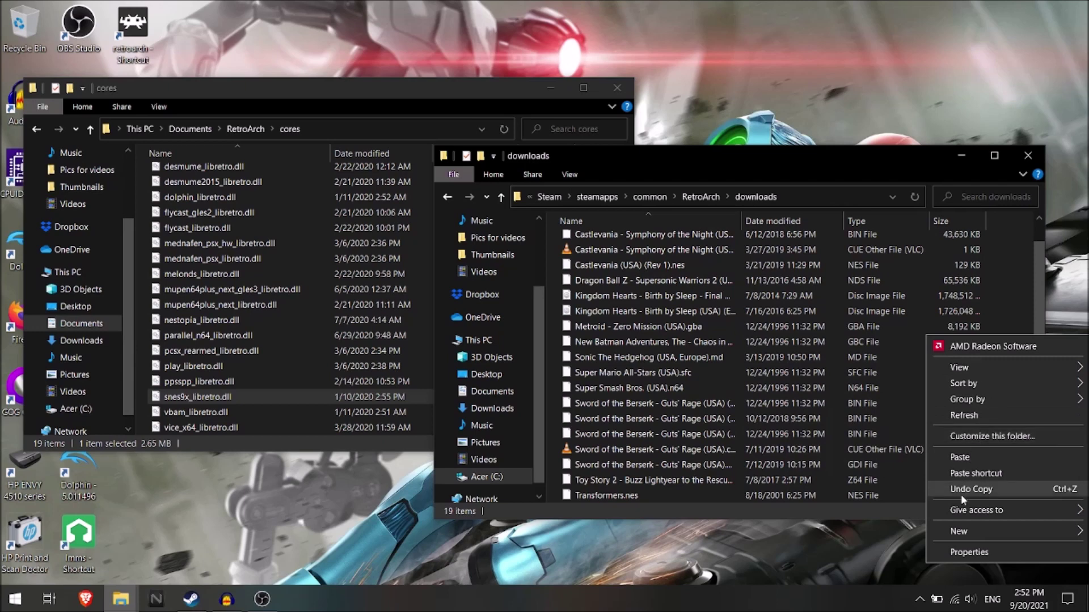
mouse_move(960, 530)
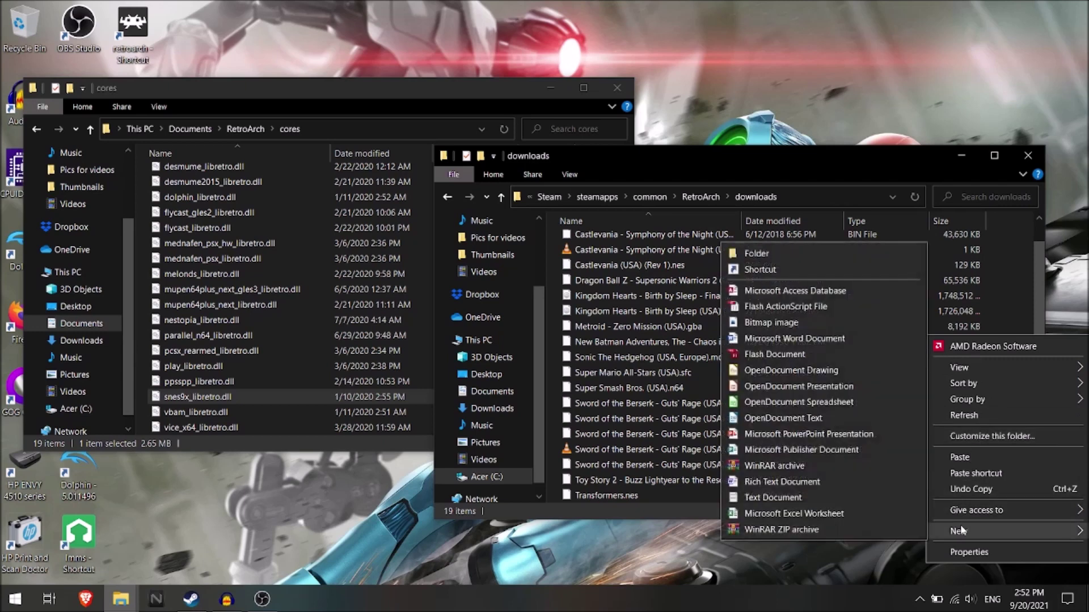
left_click(851, 249)
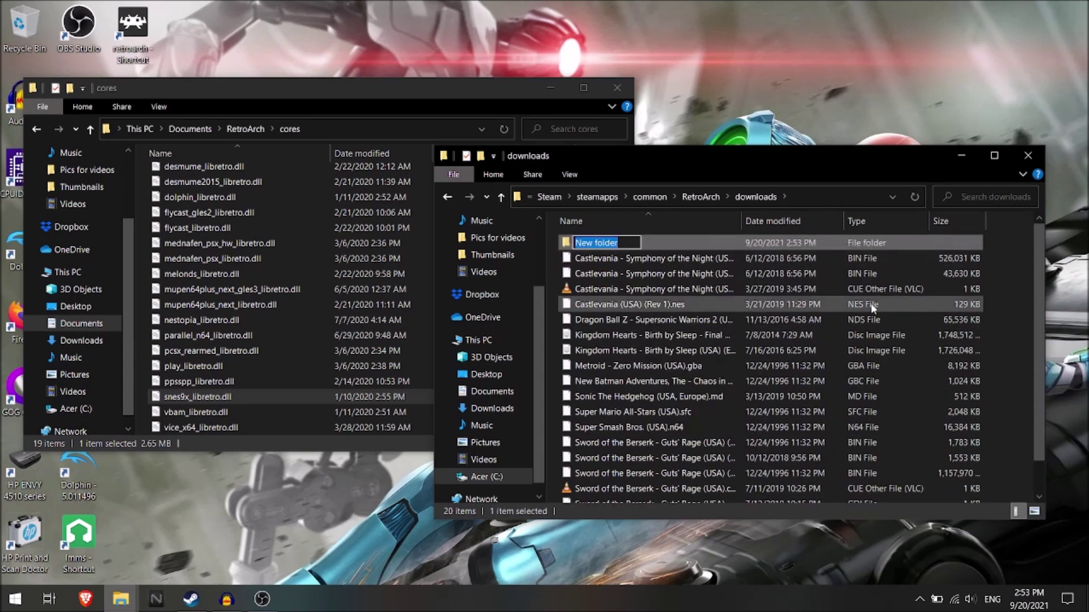
type("S")
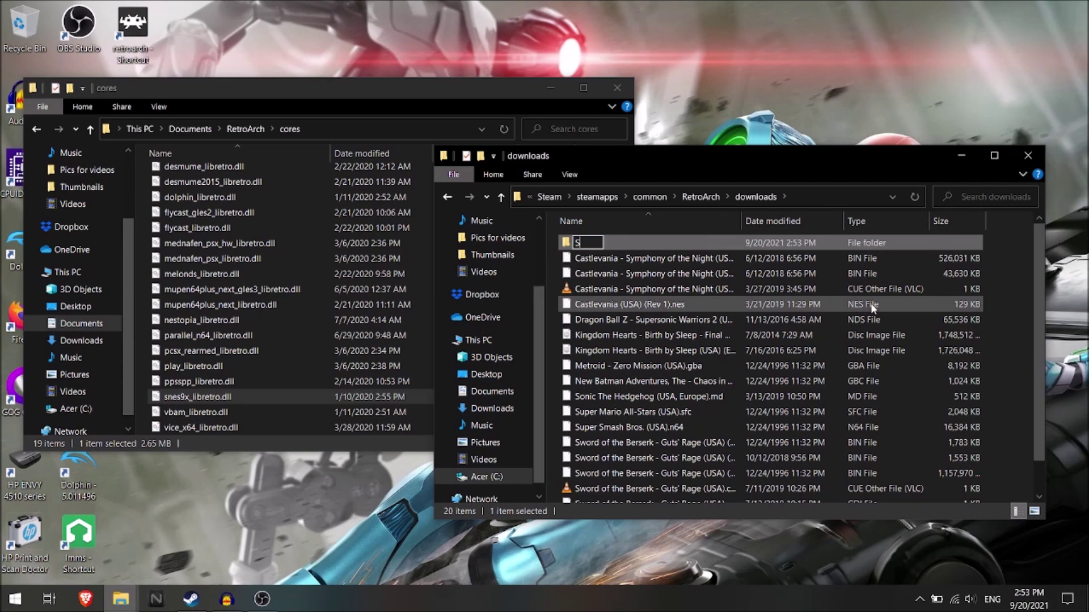
type("NES")
left_click(1018, 323)
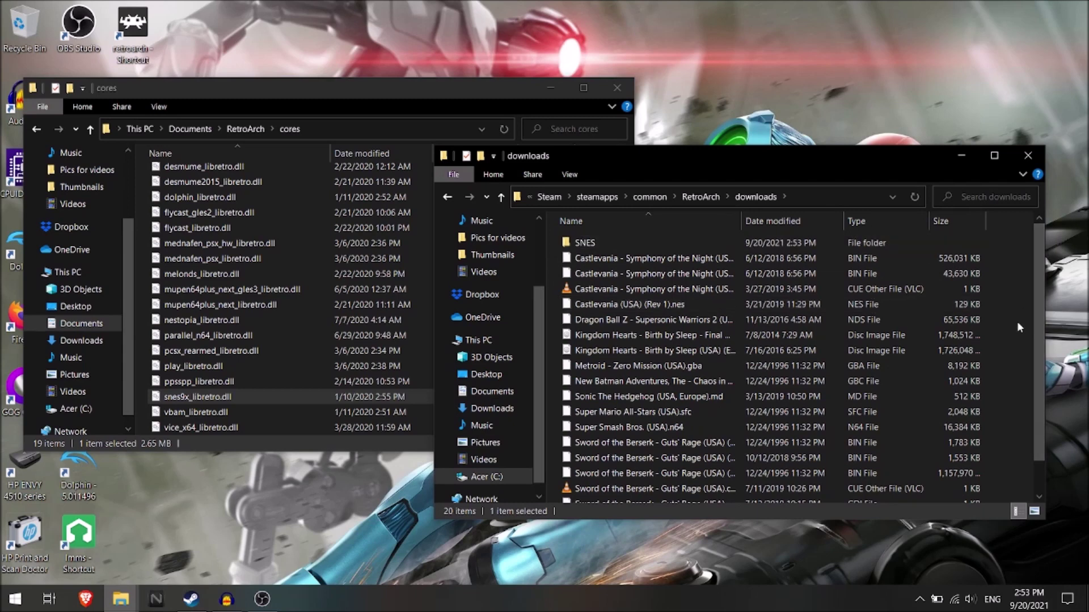
Create another new folder named PS1 in the RetroArch downloads folder
right_click(1009, 305)
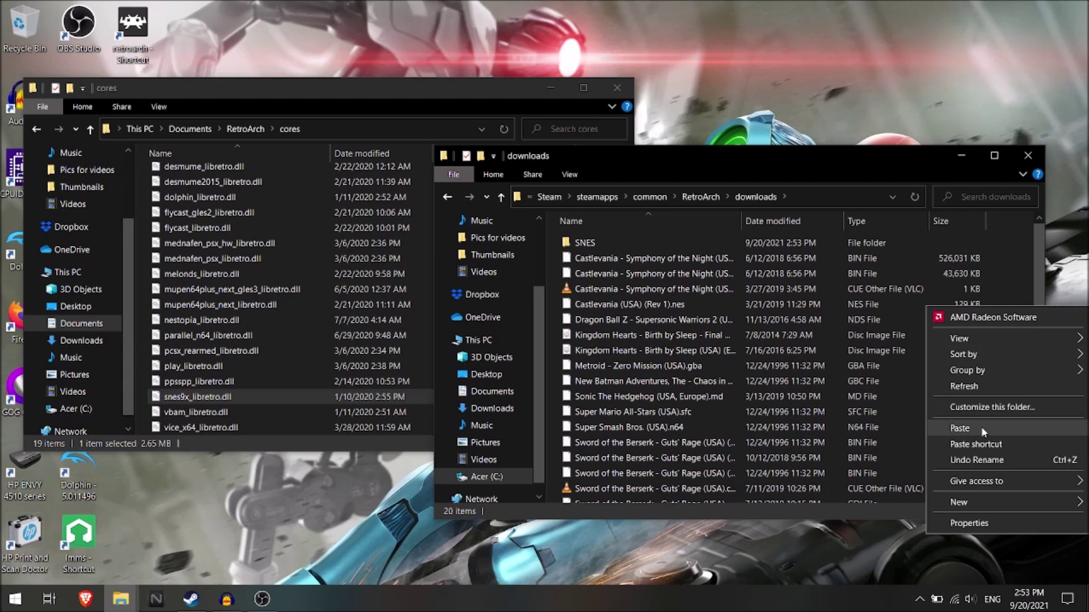
mouse_move(971, 503)
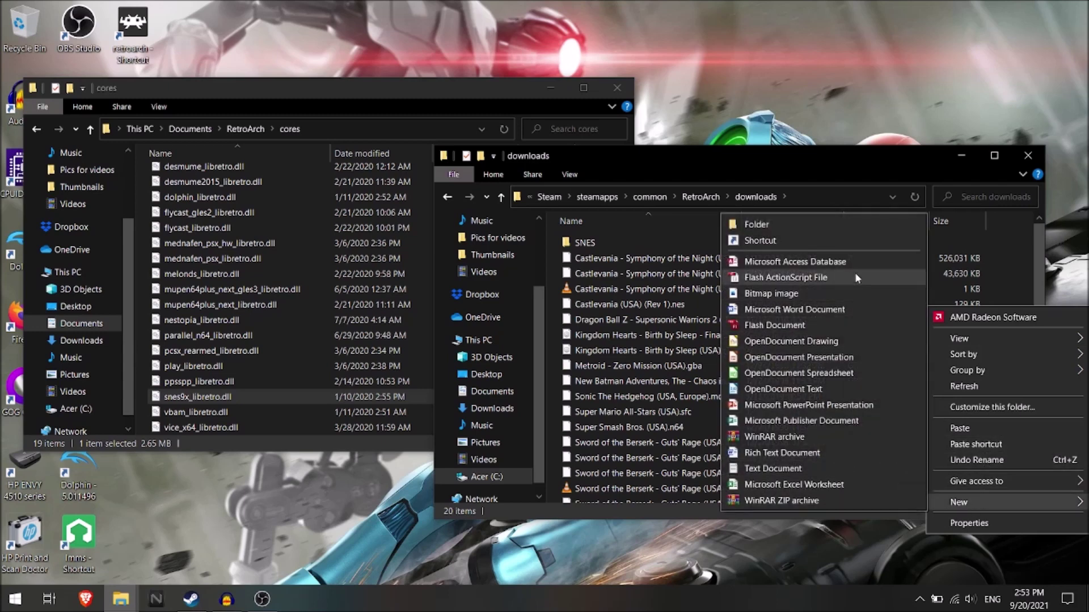
left_click(855, 224)
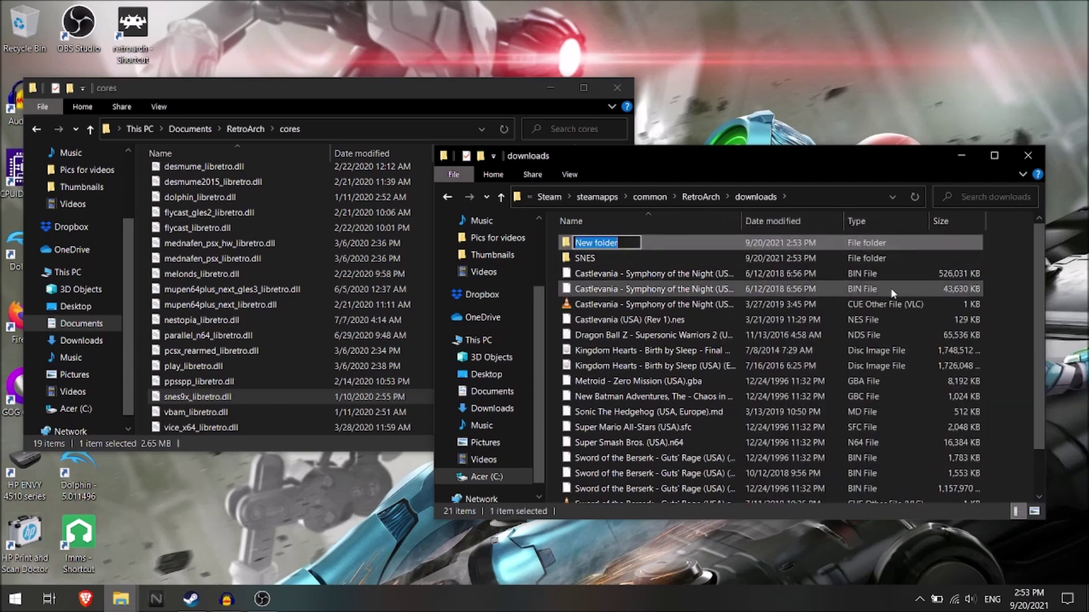
type("PS1")
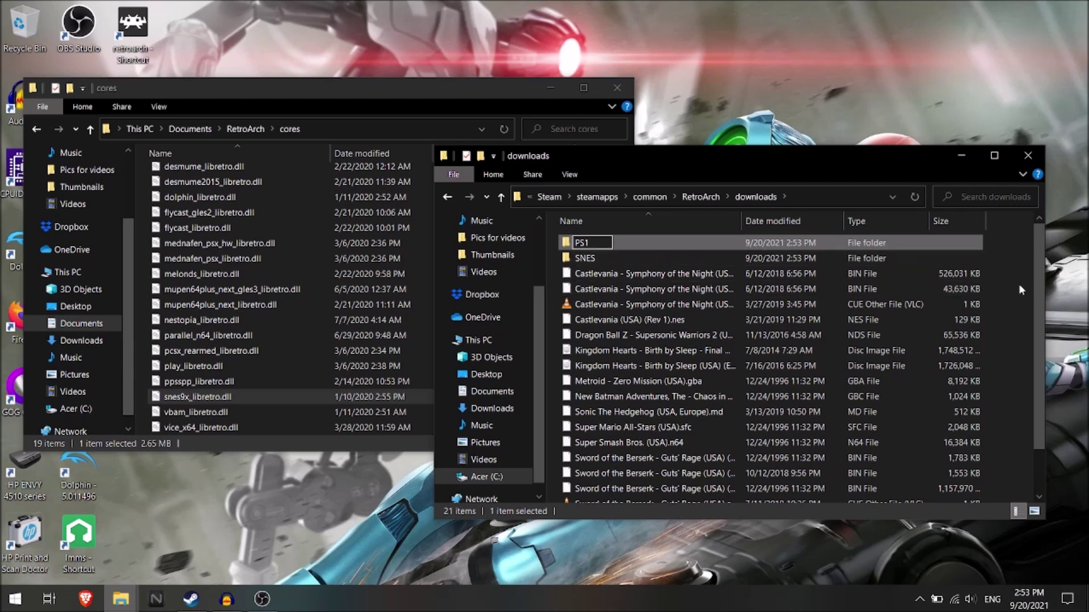
left_click(1019, 290)
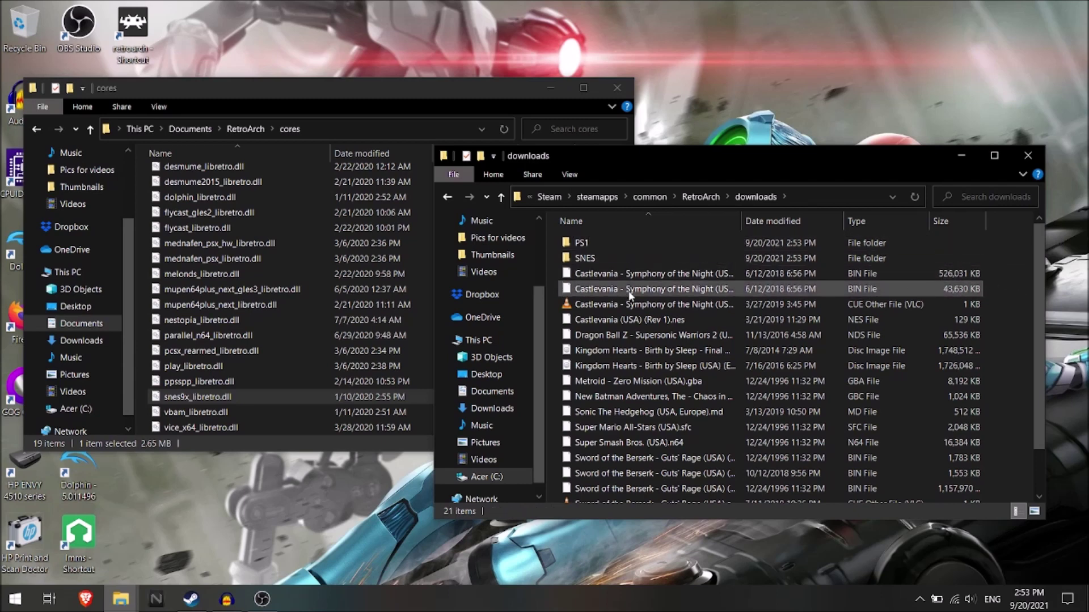
left_click_drag(558, 275, 630, 305)
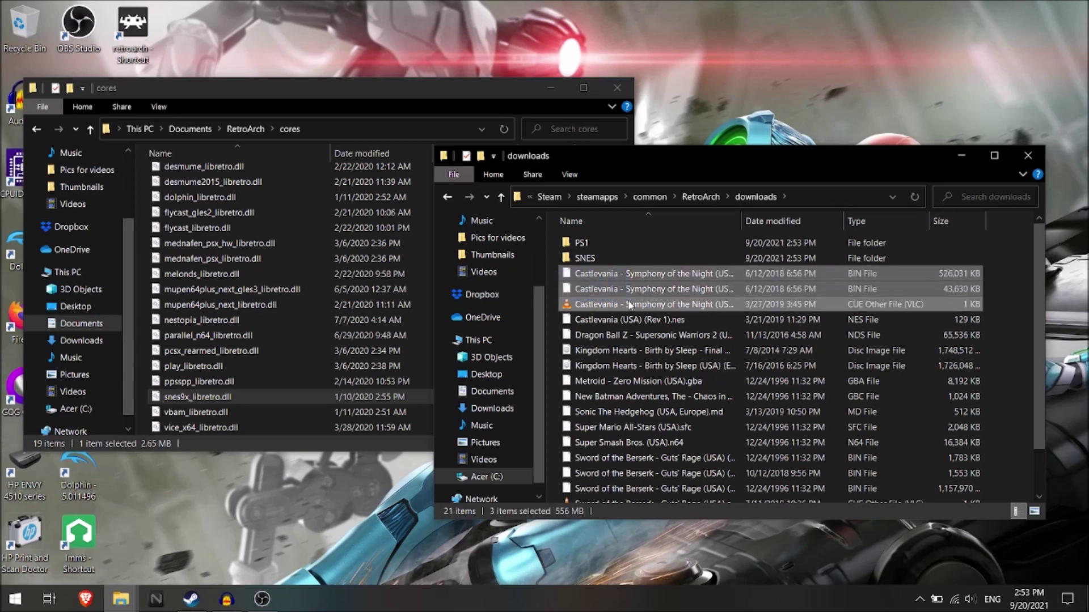
left_click(635, 289)
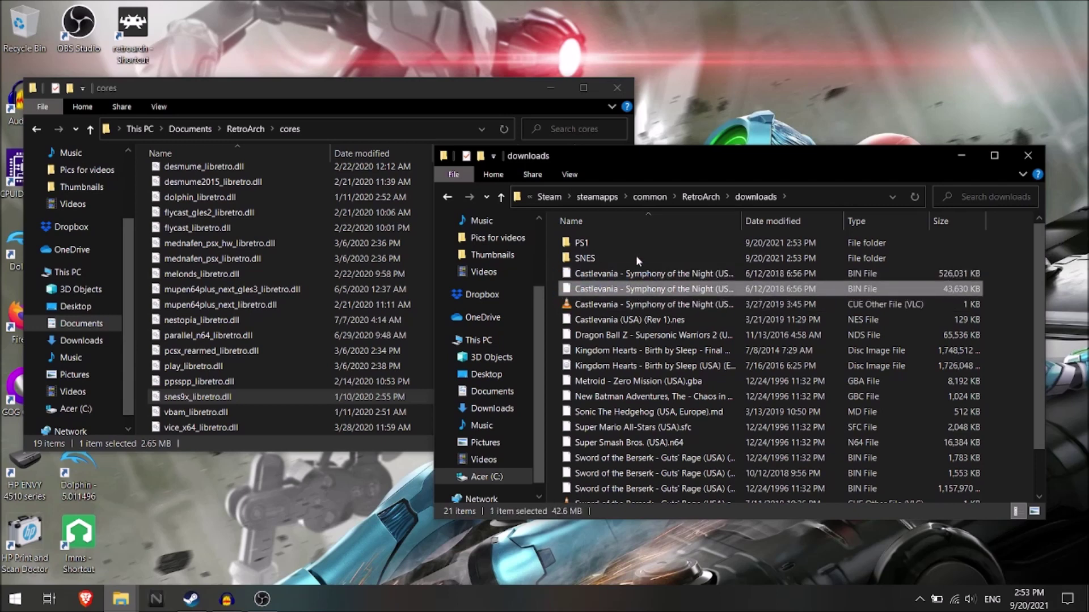
double_click(616, 272)
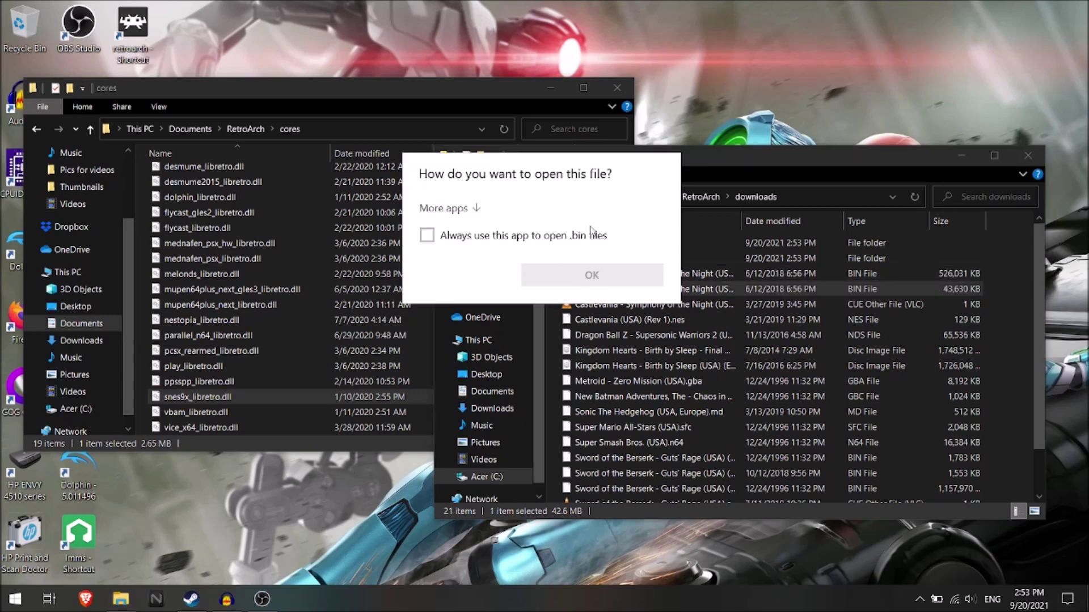
left_click(712, 161)
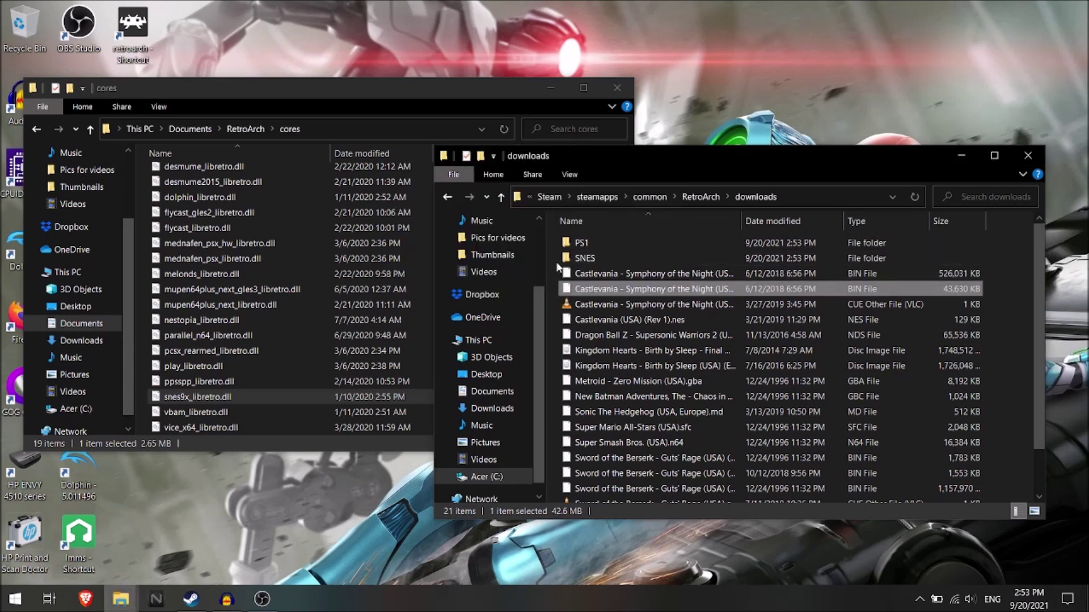
left_click_drag(553, 268, 607, 304)
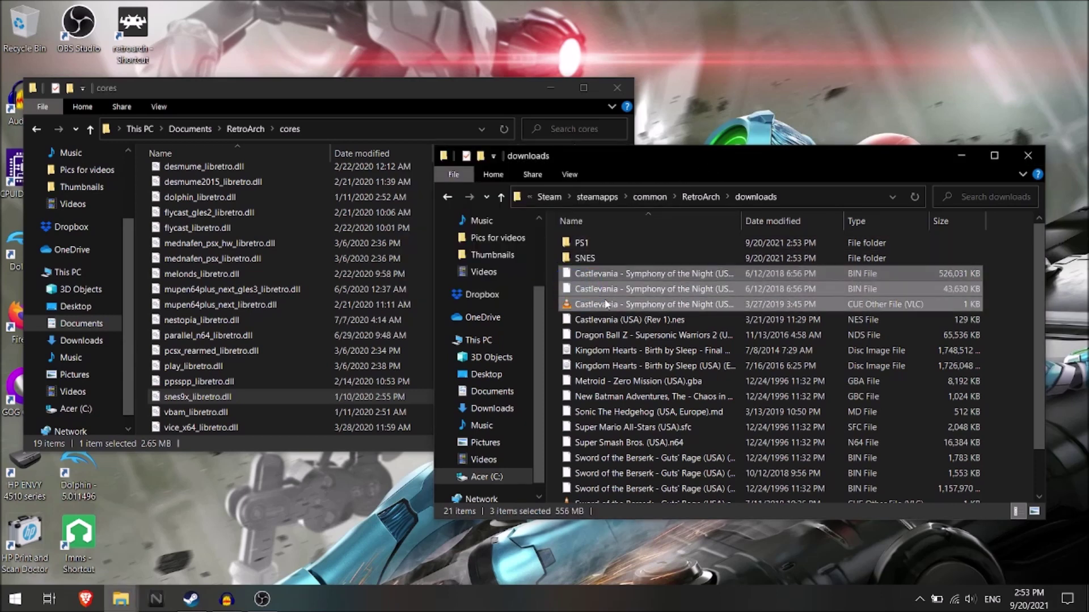
double_click(631, 305)
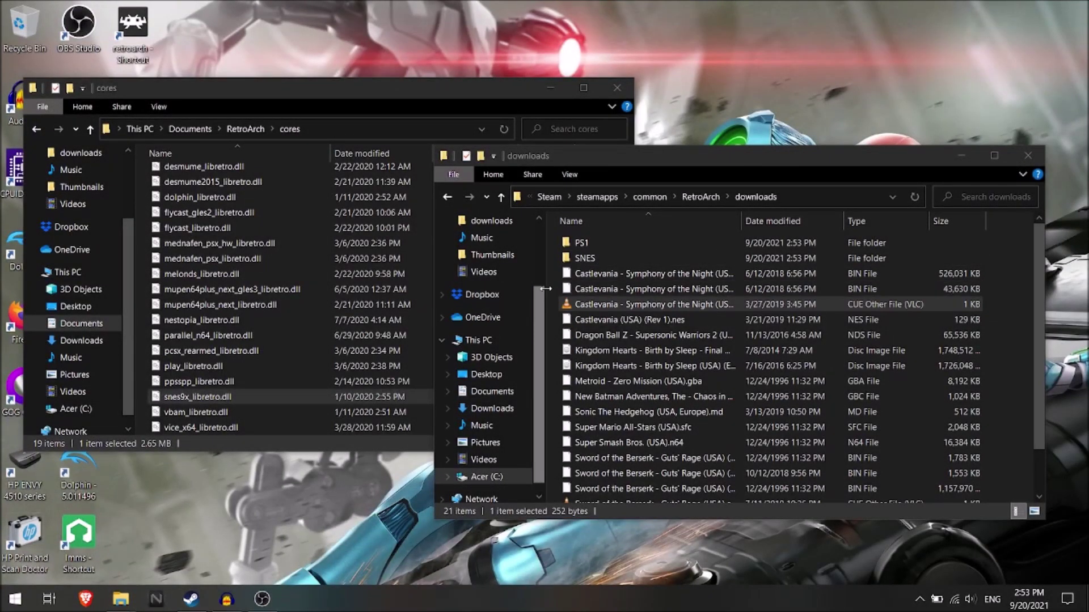
Move the three Castlevania - Symphony of the Night files into the PS1 folder and Super Mario All-Stars (USA).sfc into the SNES folder
left_click_drag(553, 267, 614, 309)
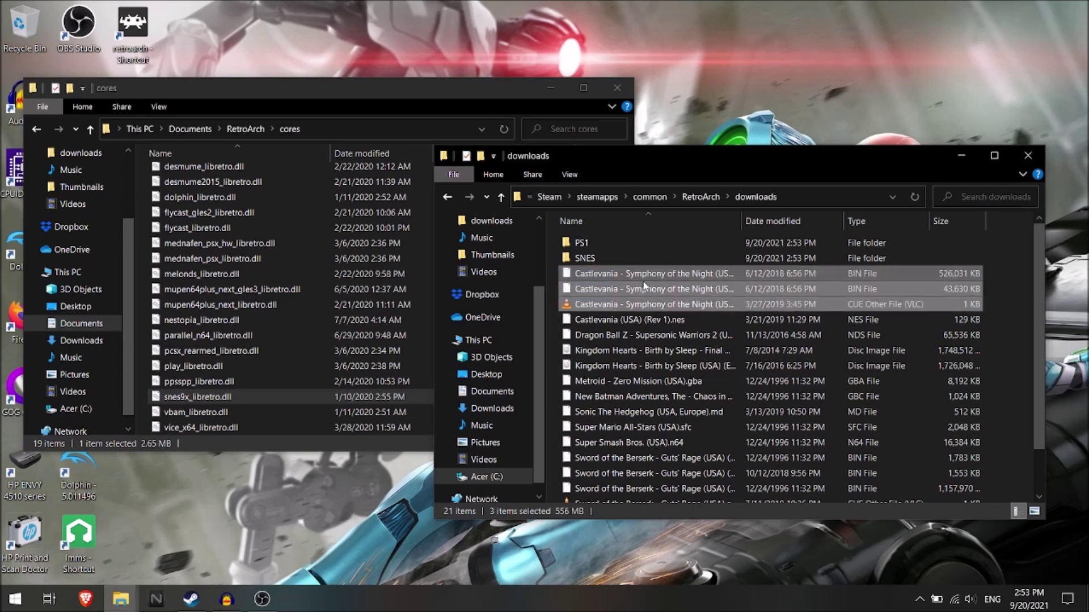
left_click_drag(644, 285, 634, 243)
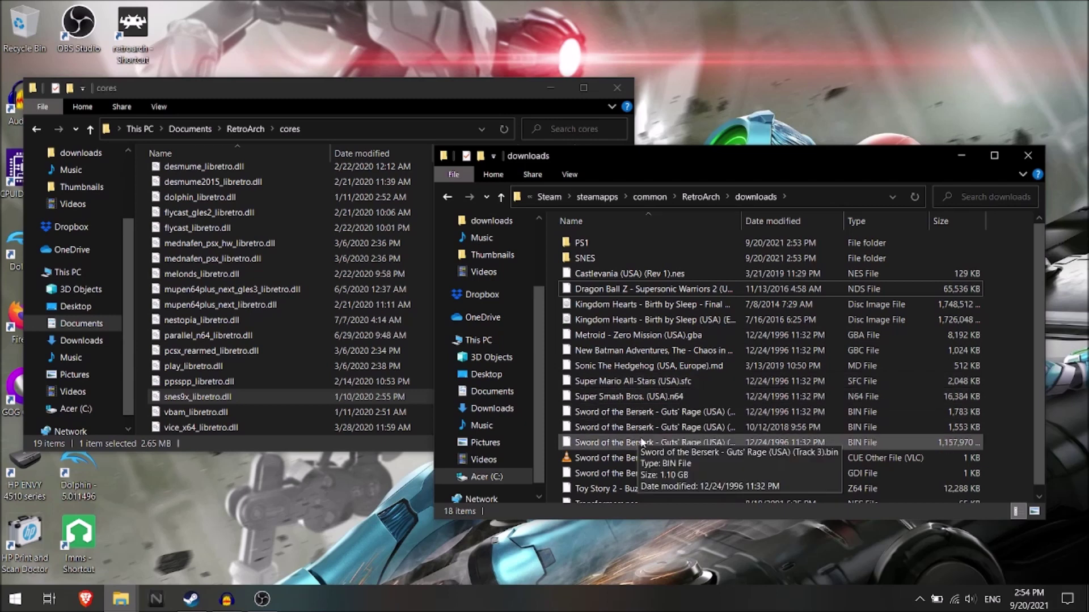
scroll(679, 481, "down", 1)
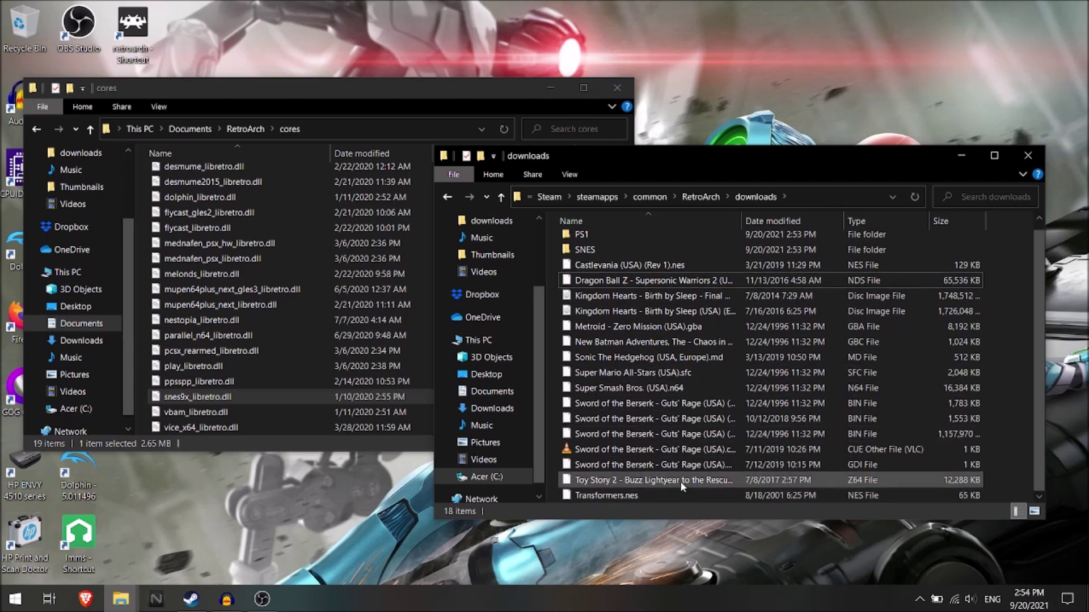
scroll(631, 384, "up", 1)
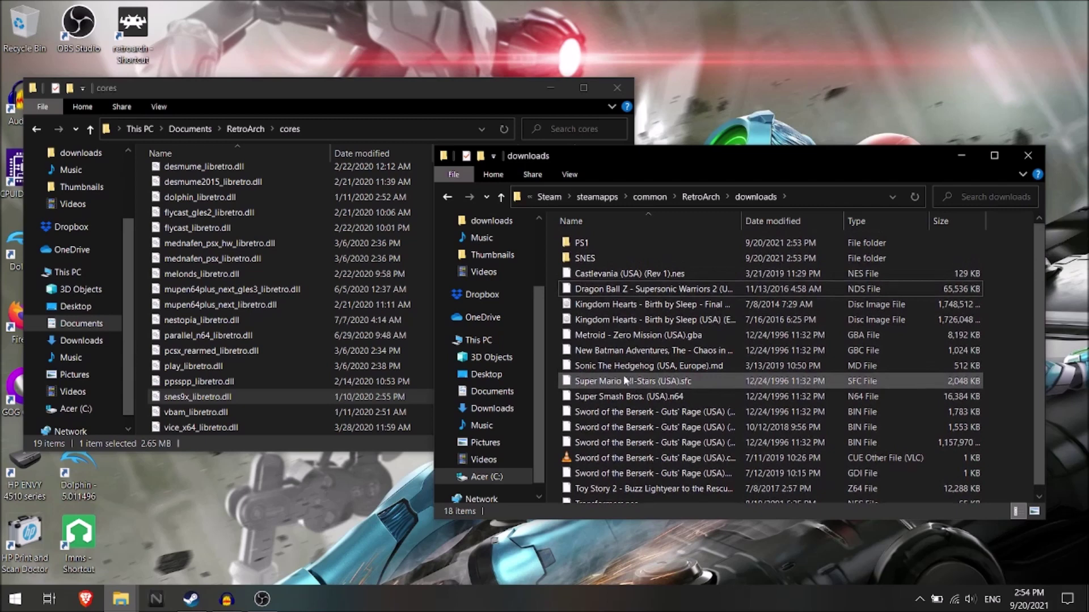
left_click_drag(626, 383, 614, 257)
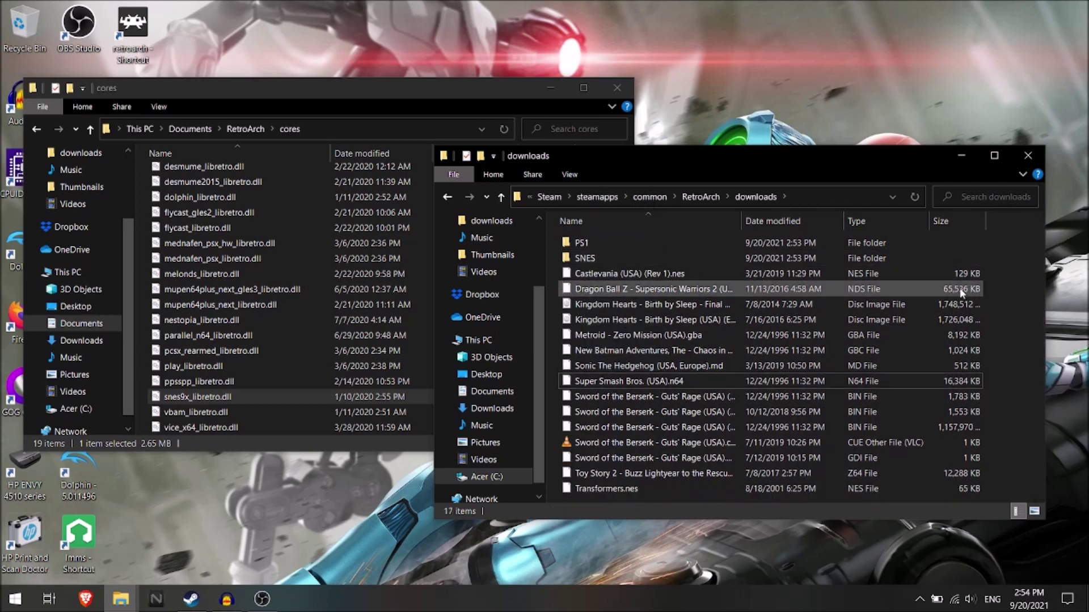
Create a new folder named Dreamcast in the Steam RetroArch downloads folder and move all Sword of the Berserk - Guts' Rage files into it
right_click(1004, 329)
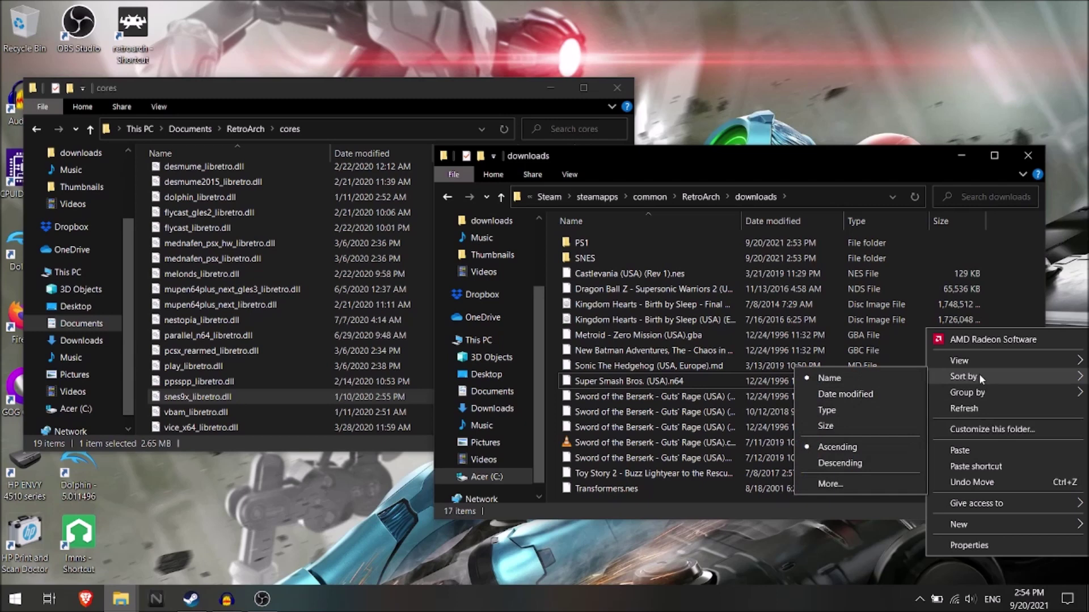
mouse_move(999, 522)
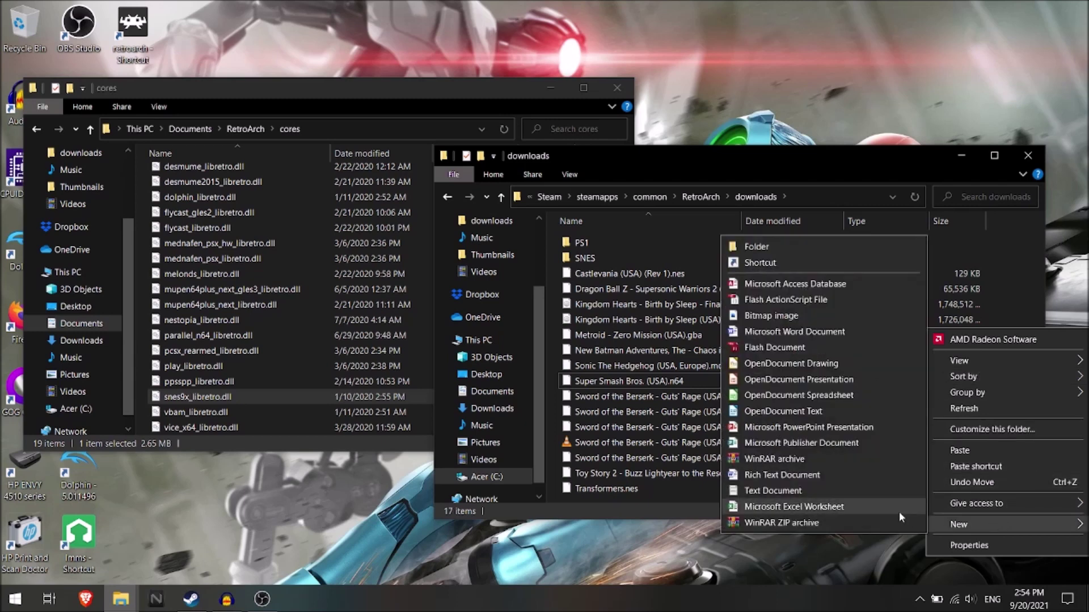
left_click(792, 252)
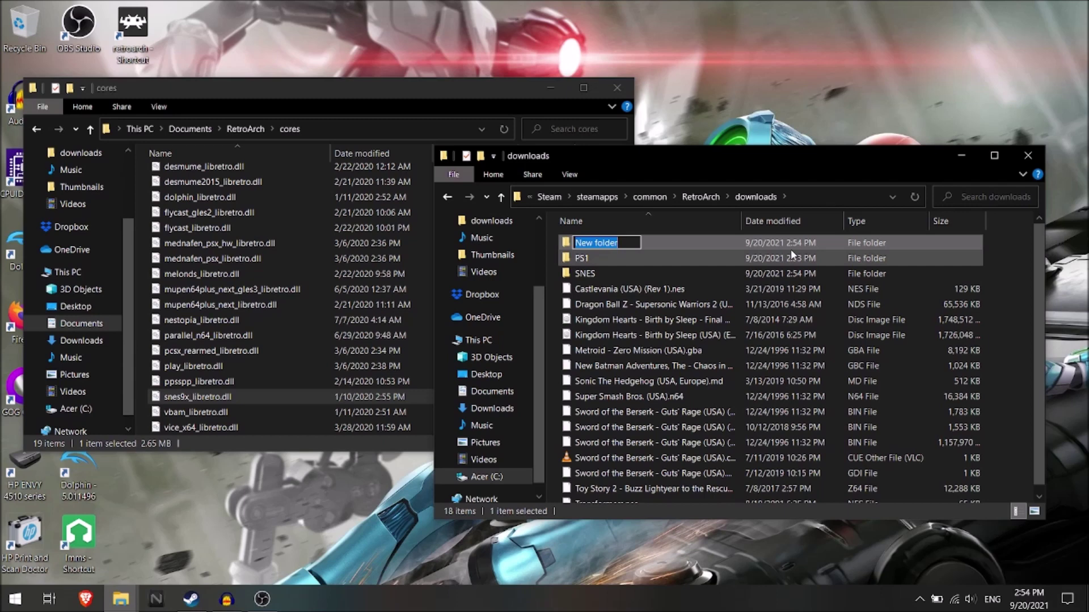
type("D")
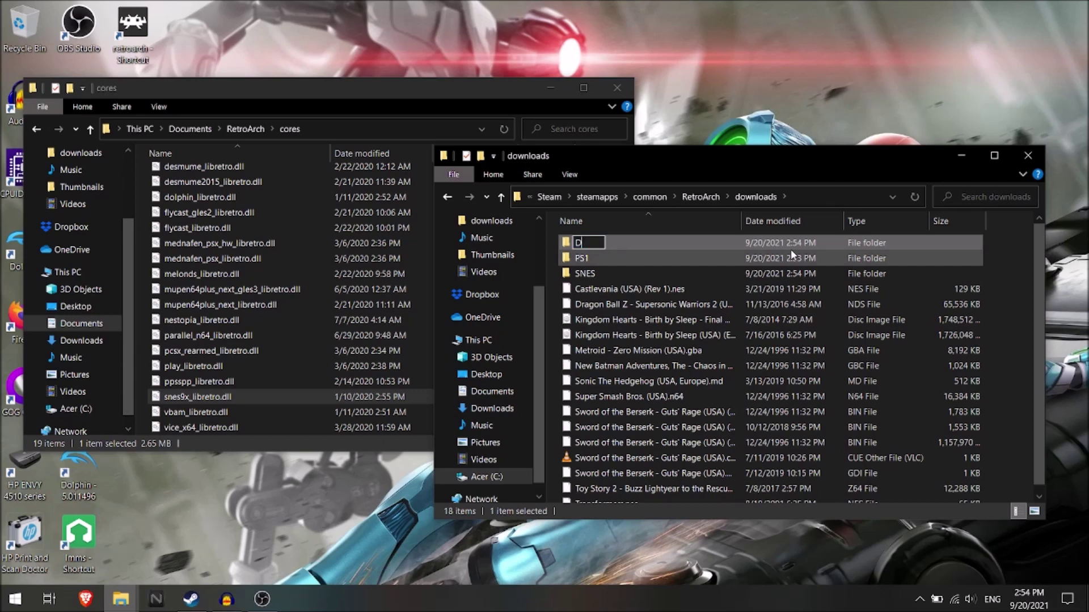
type("reamcast")
key("Return")
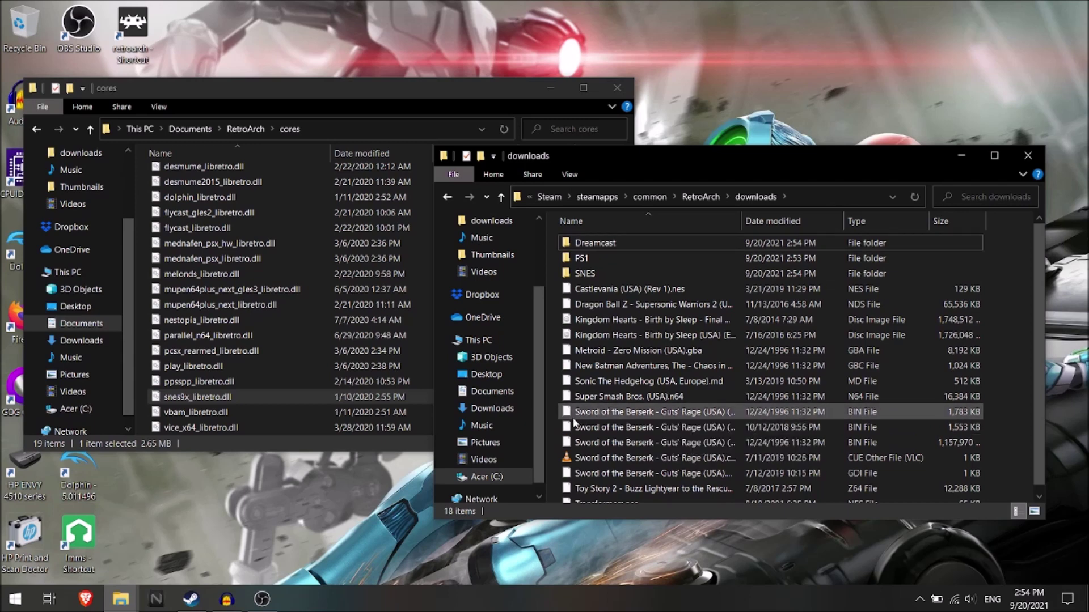
left_click_drag(553, 413, 634, 239)
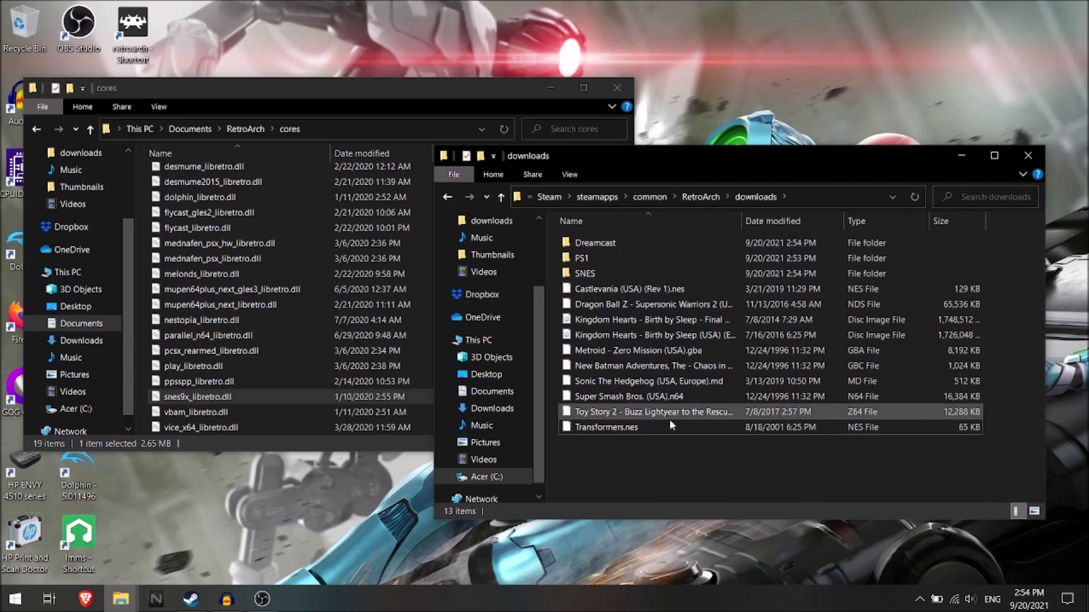
Go from the cores folder to the downloads folder of the RetroArch installation in Documents
left_click(250, 127)
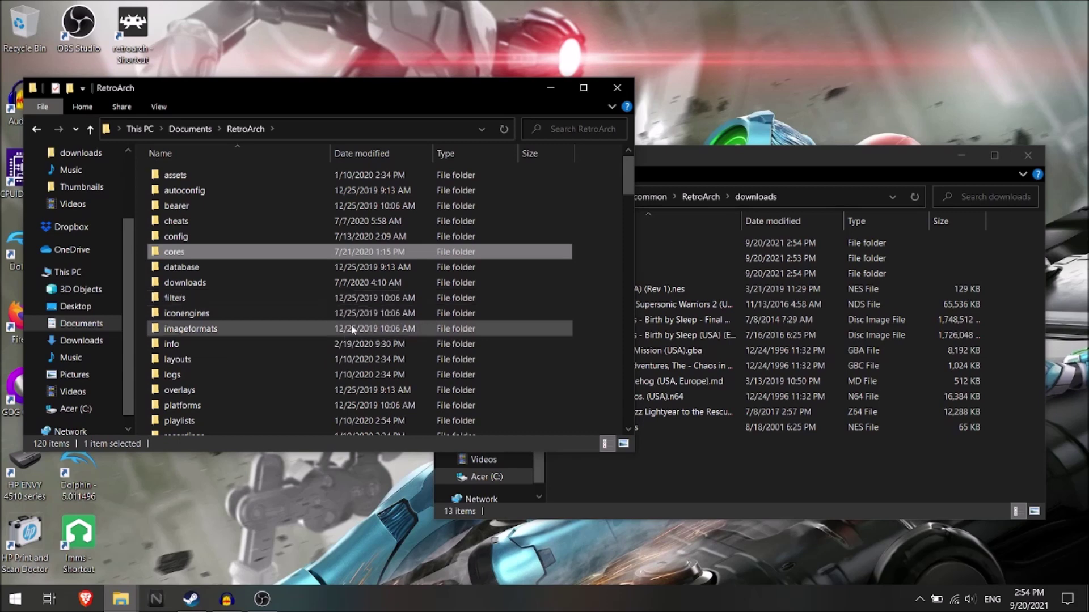
scroll(326, 372, "down", 2)
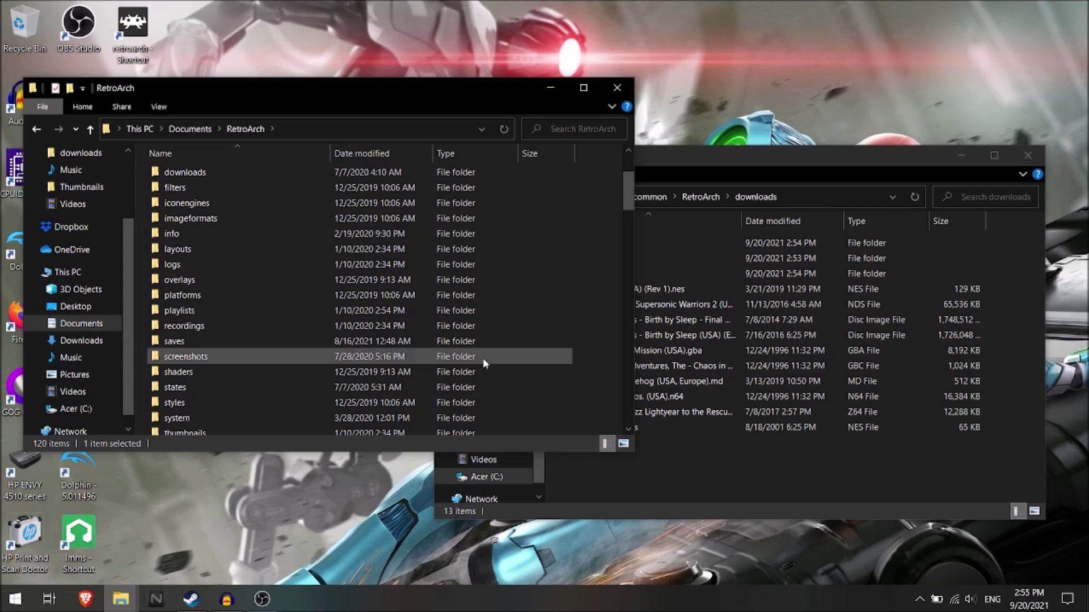
scroll(423, 311, "up", 2)
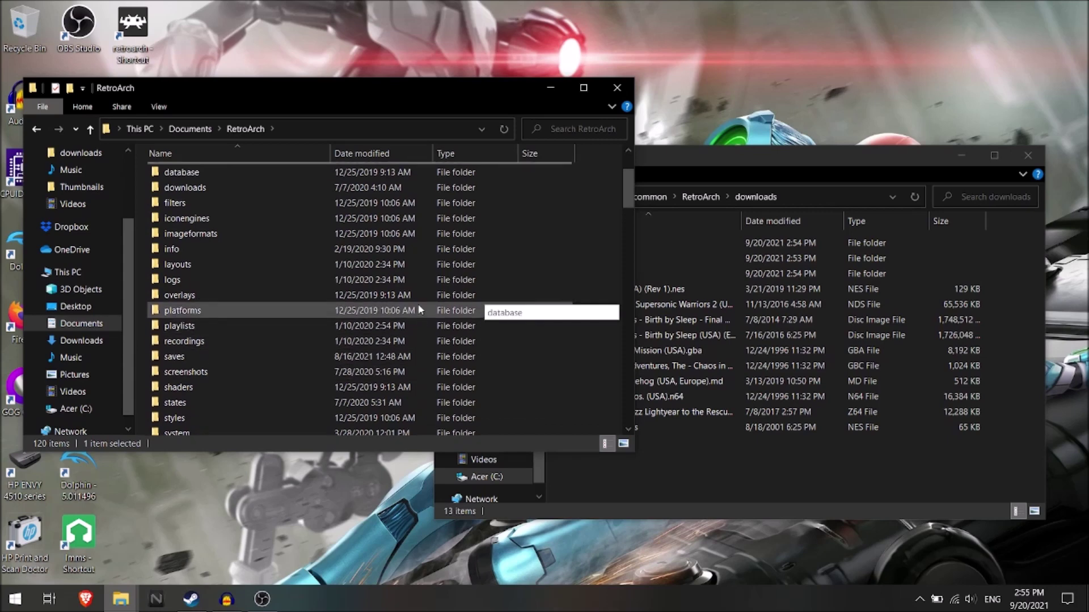
double_click(313, 252)
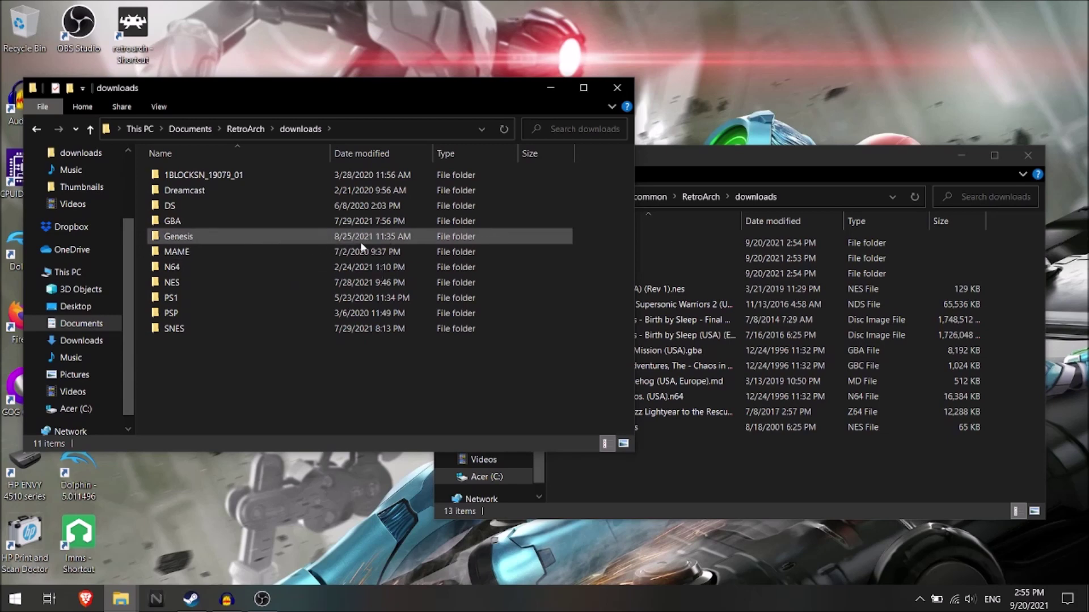
Look through the GBA and Genesis folders, including Sonic_The_Hedgehog_2, to see how the games are organized by console
double_click(294, 222)
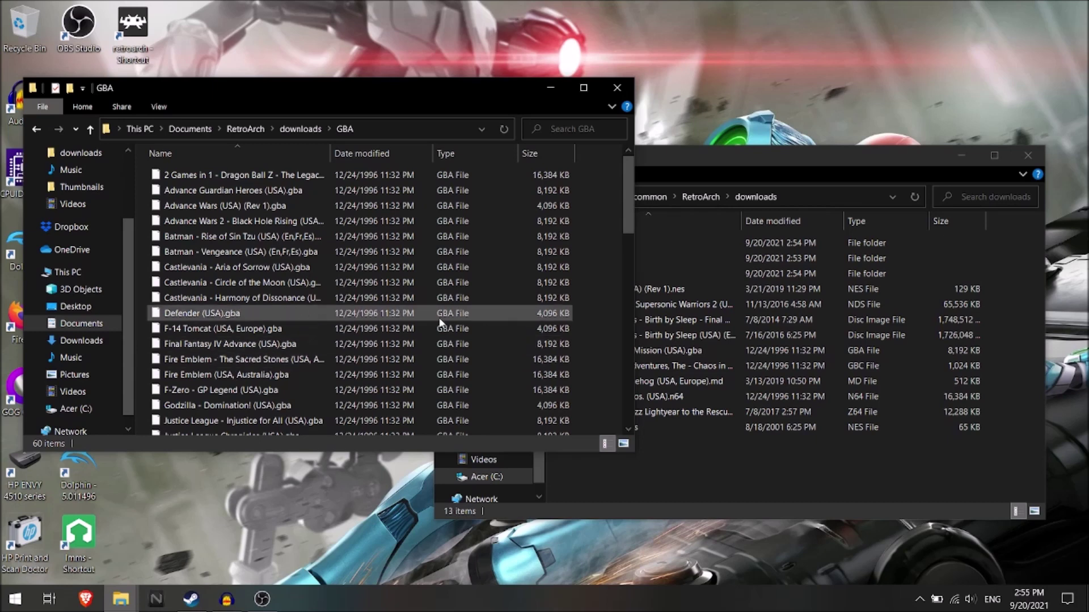
left_click(90, 129)
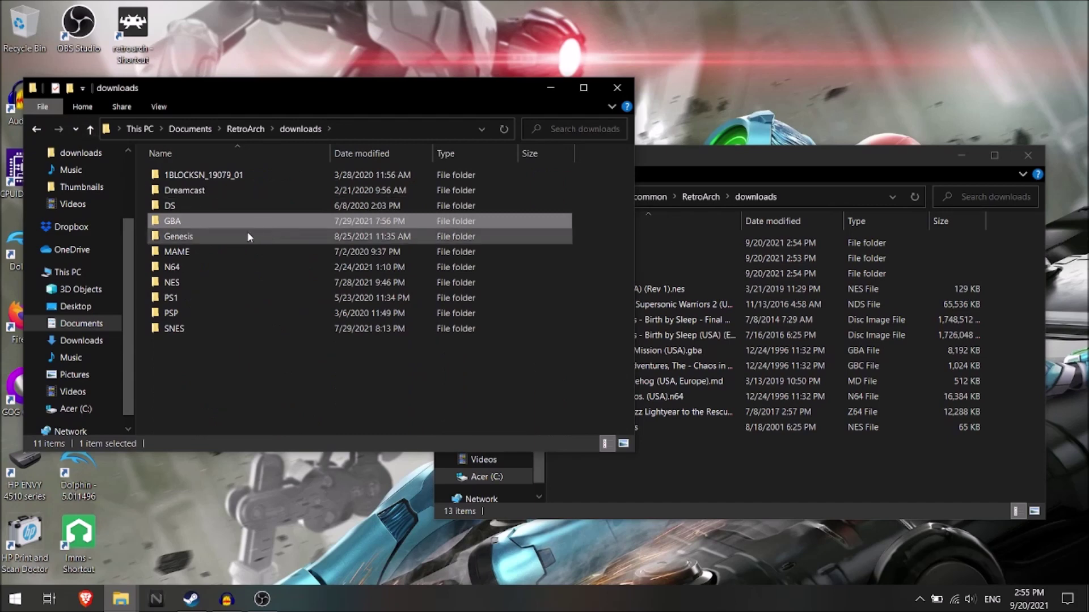
double_click(247, 233)
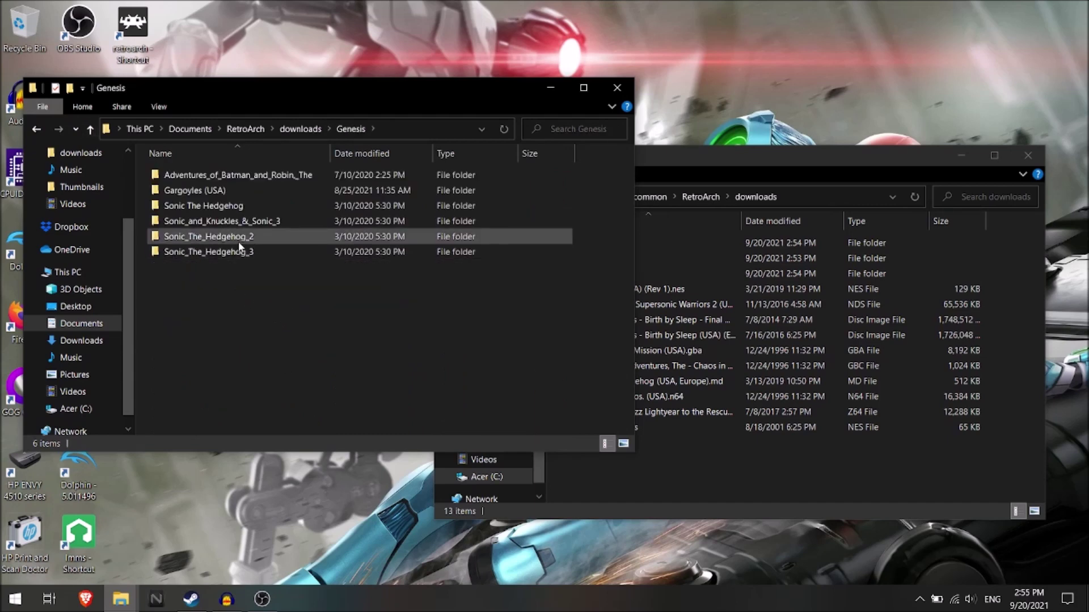
double_click(239, 238)
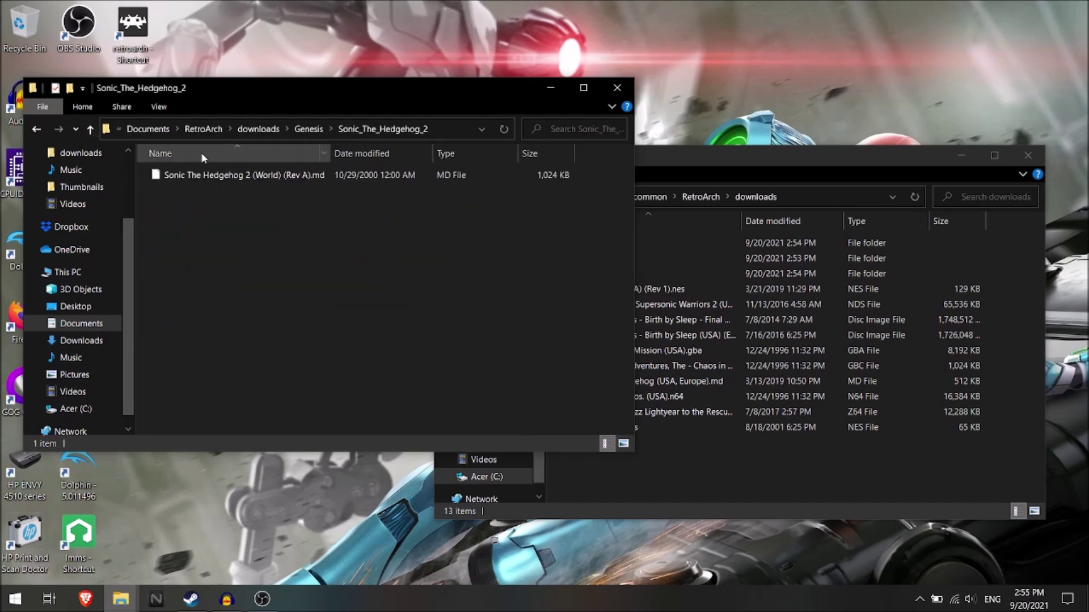
left_click(89, 129)
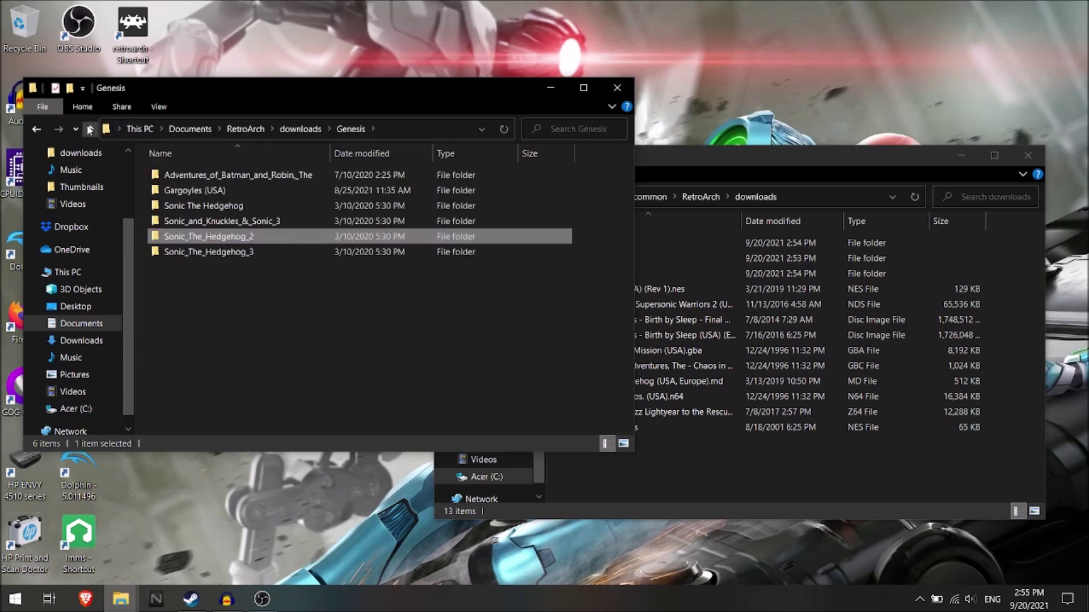
left_click(89, 129)
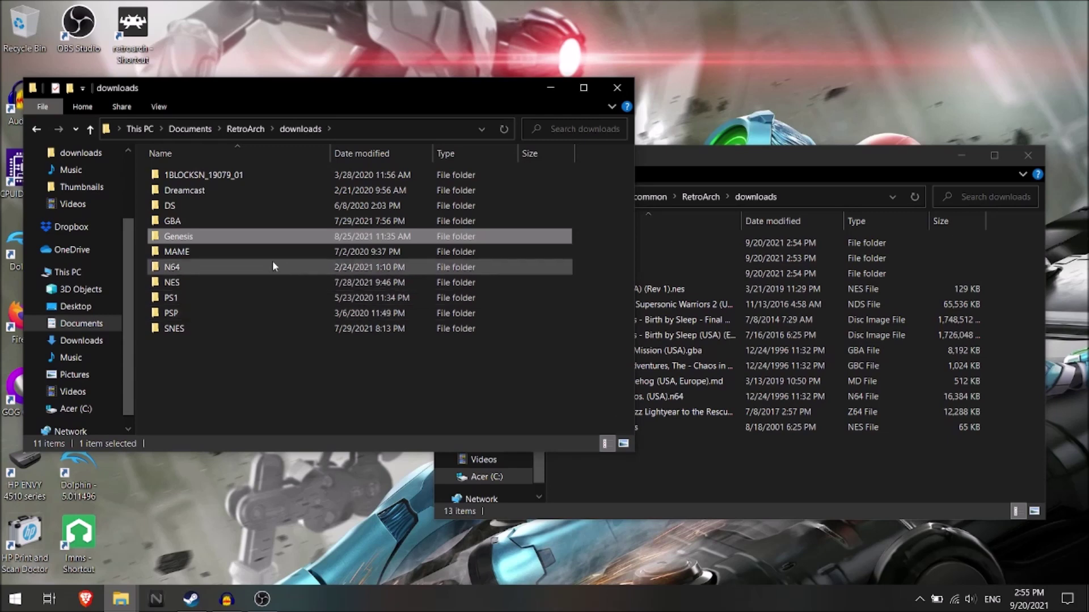
Open the SNES folder in both the Documents and the Steam RetroArch downloads folders
double_click(243, 329)
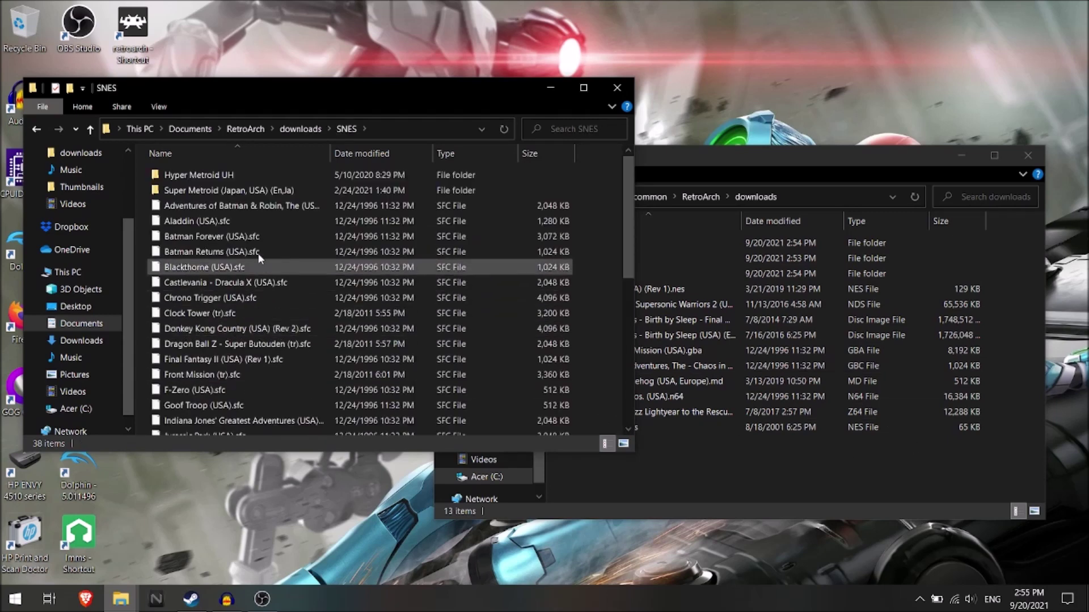
left_click(765, 161)
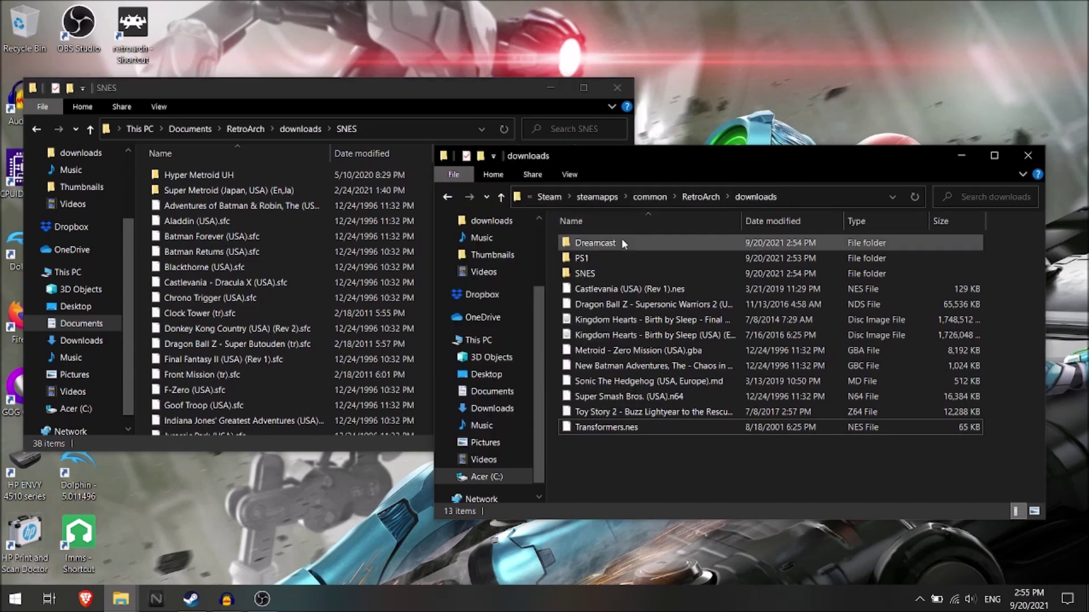
double_click(601, 273)
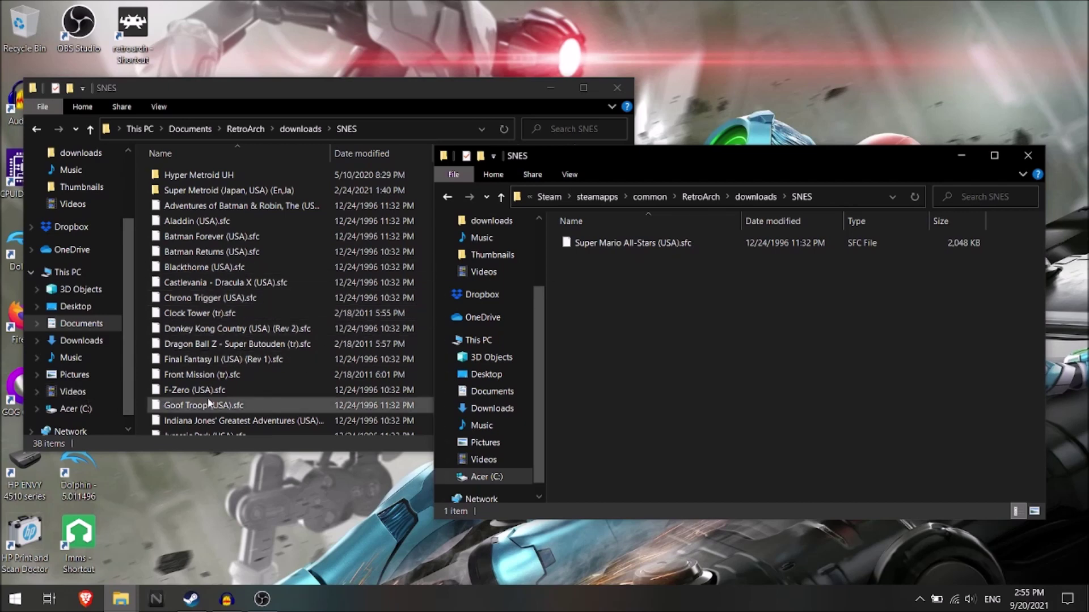
Copy Super Metroid (Japan, USA) (En,Ja).sfc from the Documents SNES folder into the Steam RetroArch SNES folder
scroll(253, 386, "down", 3)
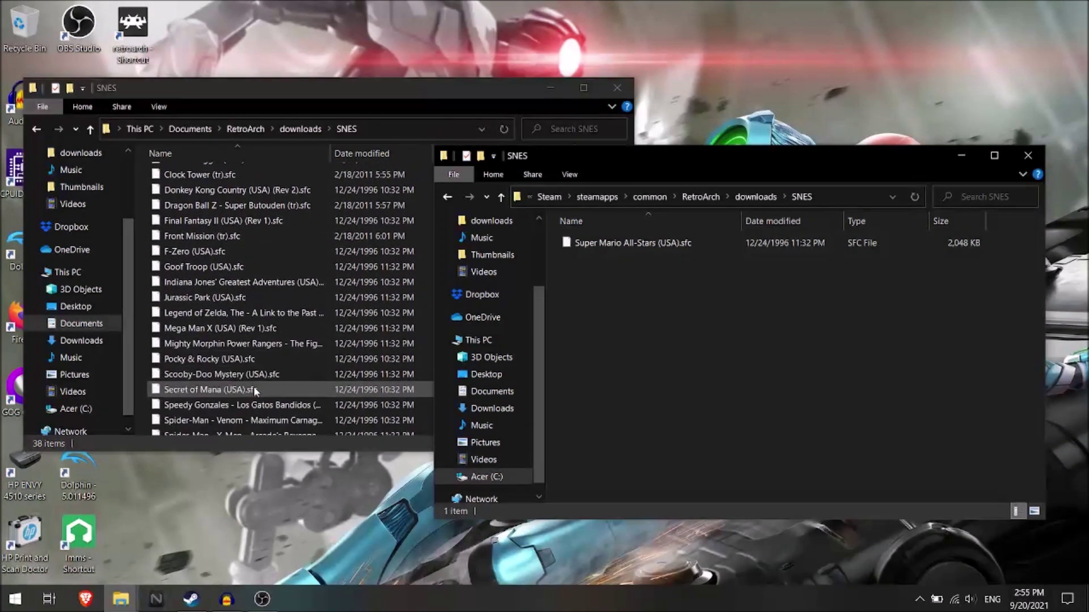
scroll(254, 390, "down", 3)
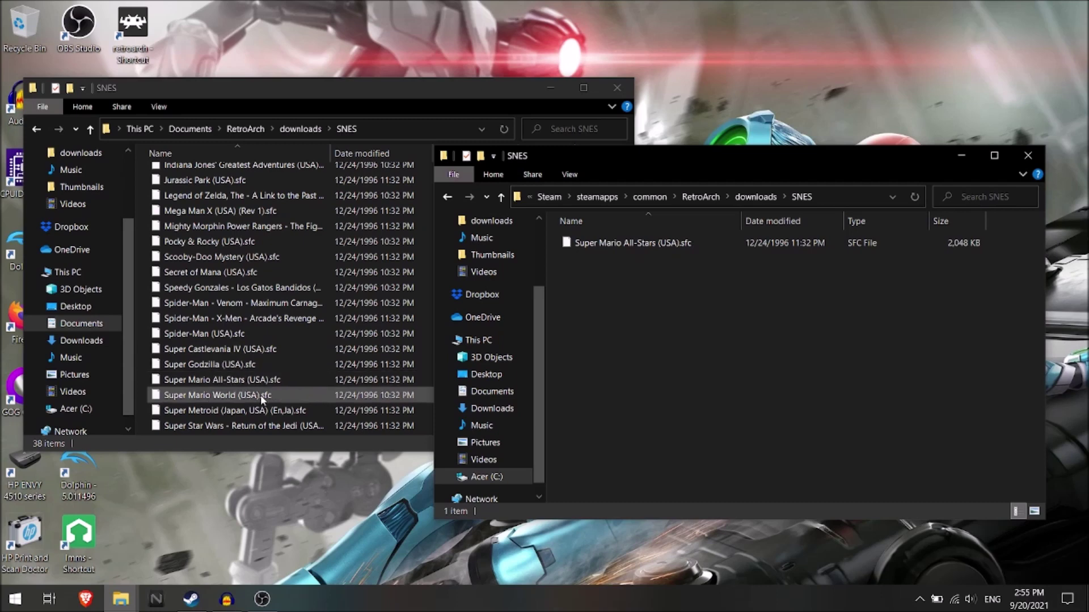
scroll(249, 397, "down", 2)
right_click(192, 350)
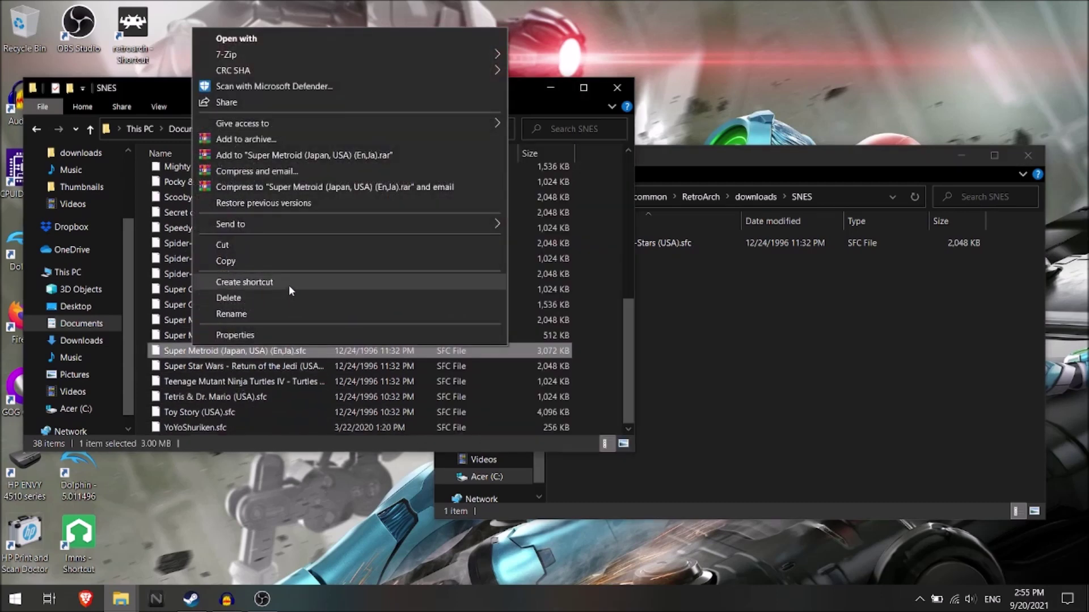
left_click(283, 260)
left_click(810, 354)
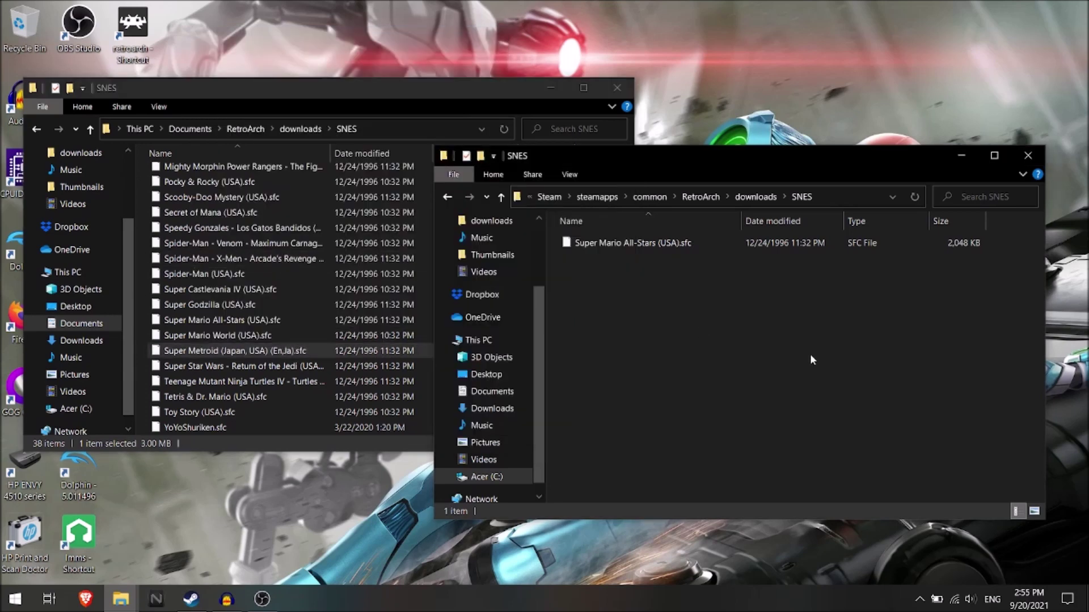
right_click(810, 354)
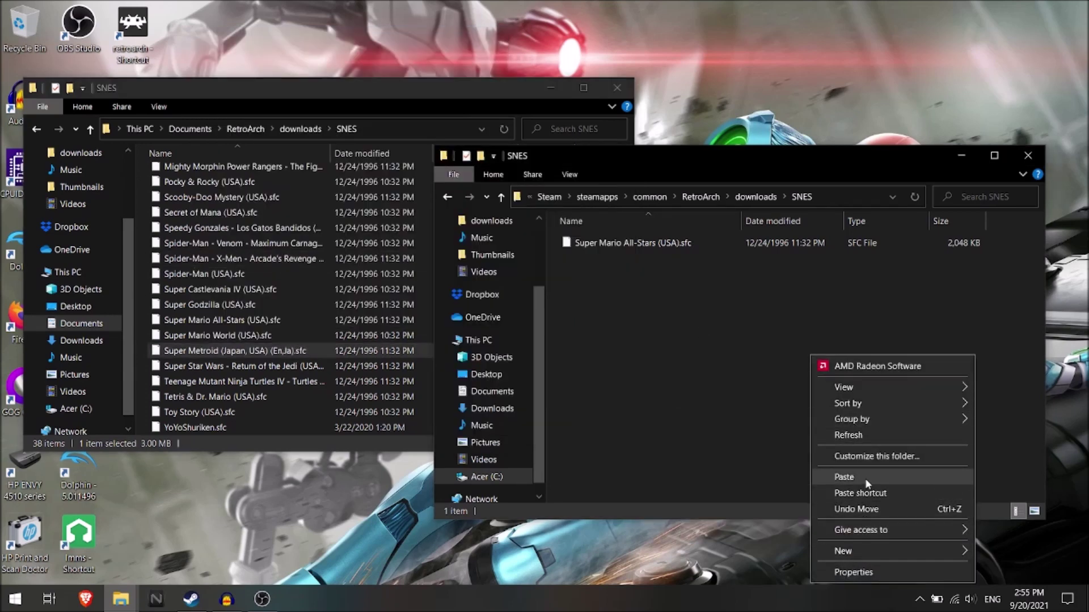
left_click(851, 477)
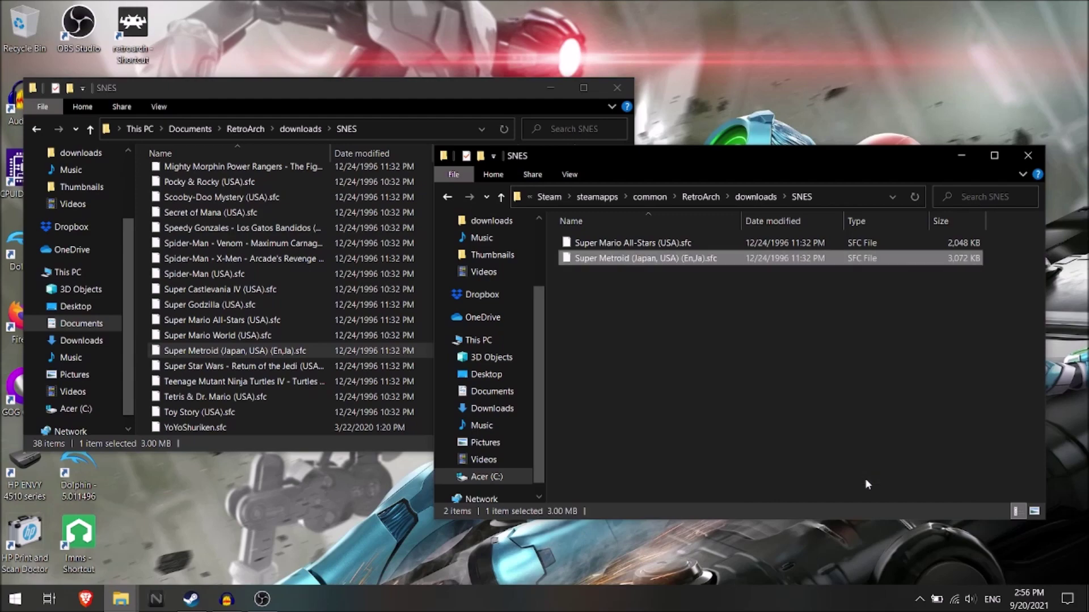
Minimize both SNES folder windows and launch RetroArch from the Steam library
left_click(962, 161)
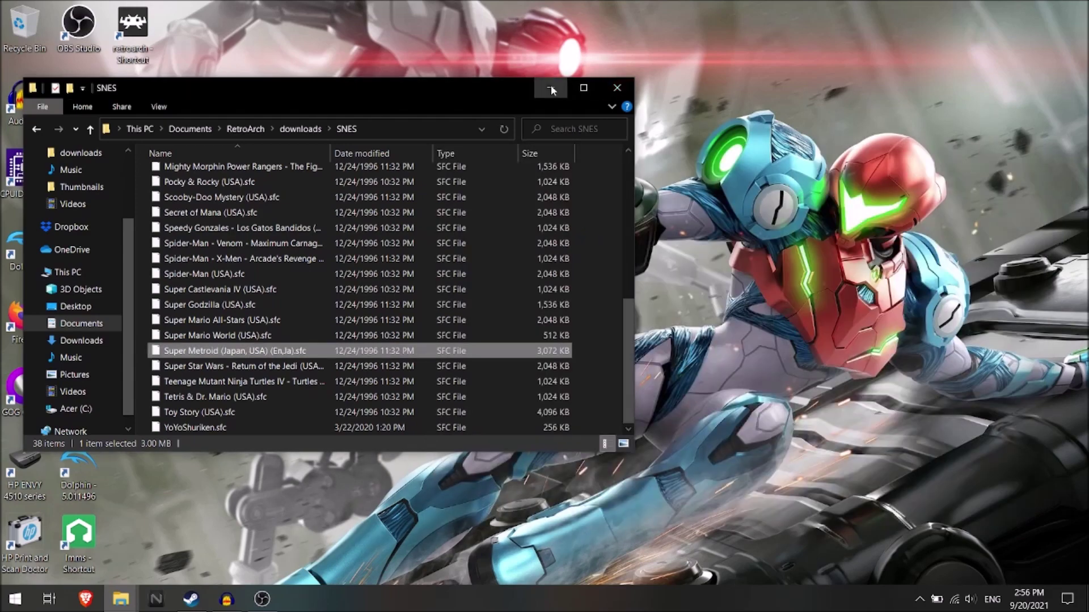
left_click(550, 89)
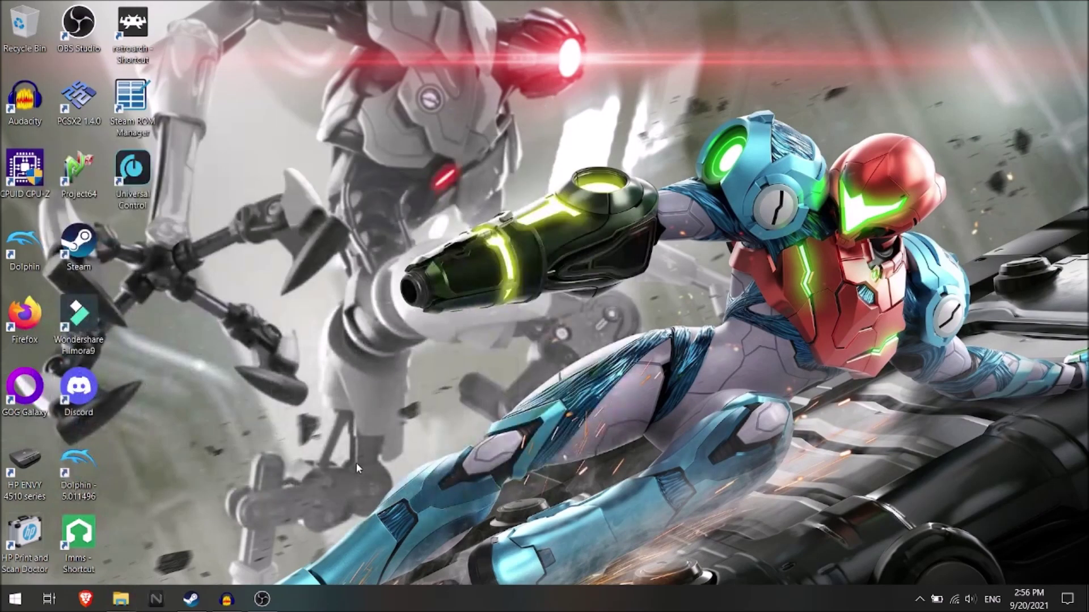
left_click(204, 605)
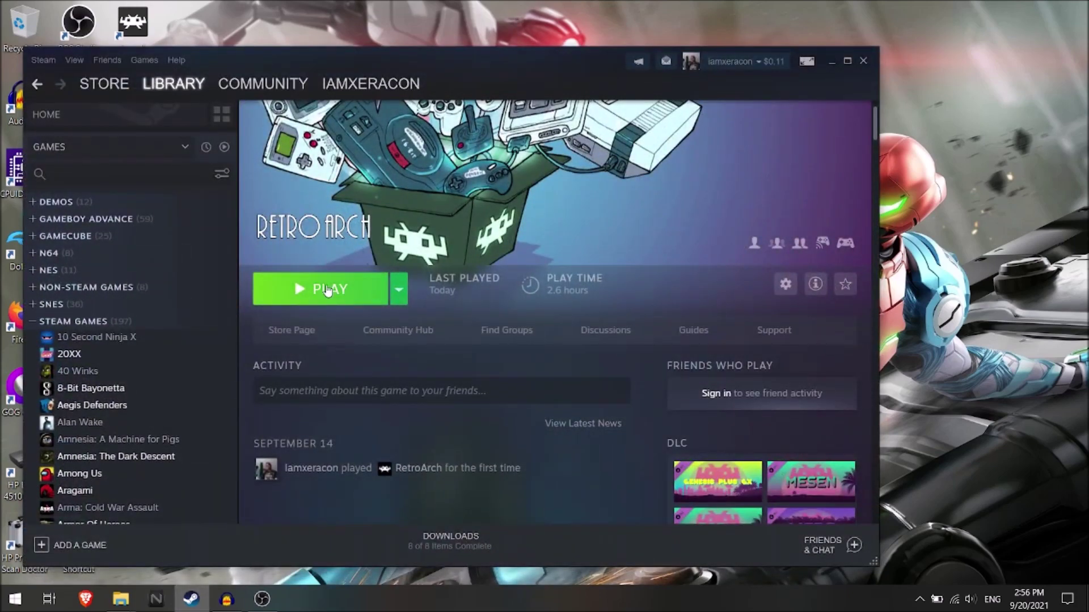
left_click(328, 290)
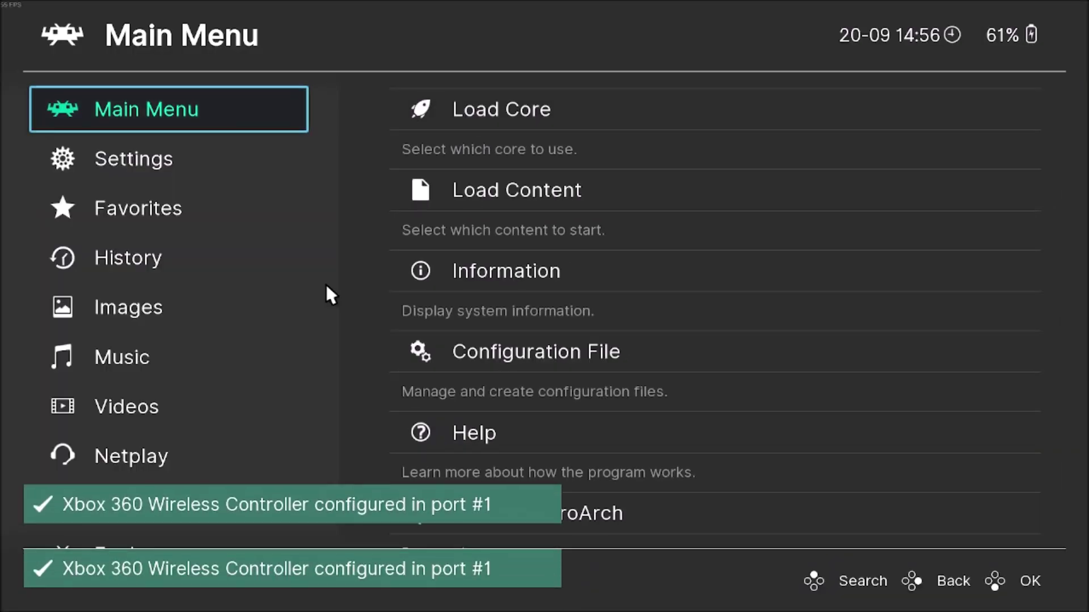
Examine the list of cores available to load, from the Nintendo ones to the PlayStation Portable one, and return to the main menu
key("Right")
key("Down")
key("Up")
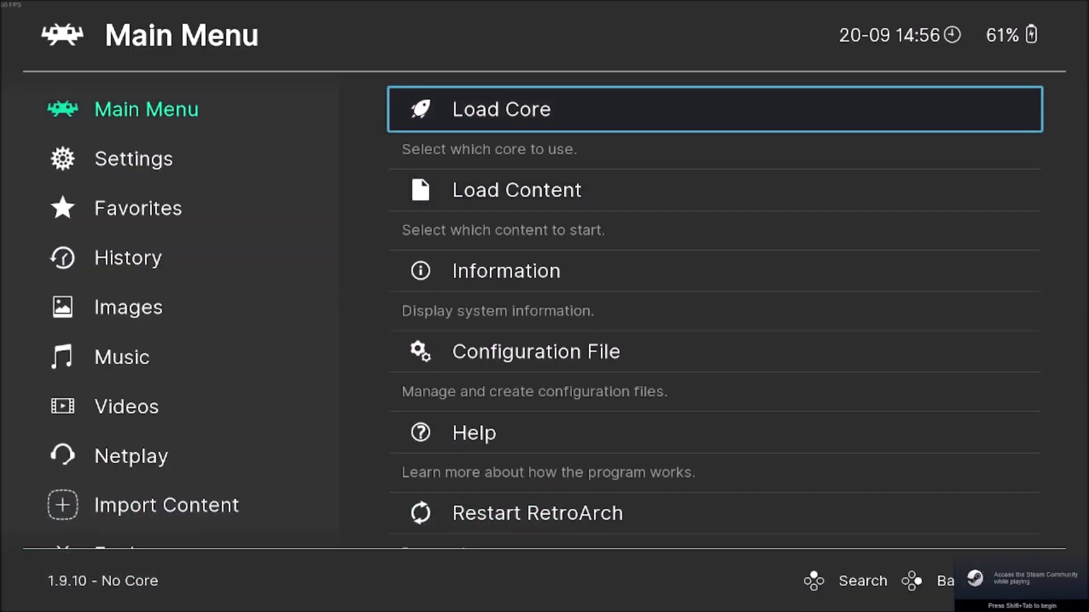
key("Return")
key("Down")
key("Down")
key("Down")
key("Down")
key("Down")
key("Down")
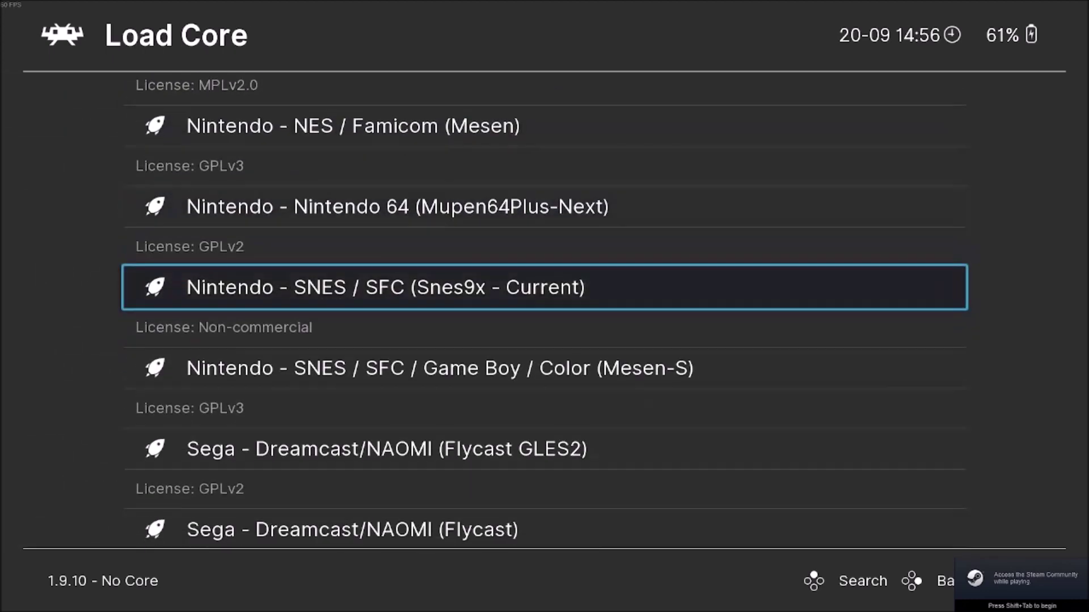
key("Down")
key("Down")
key("Down")
key("Down")
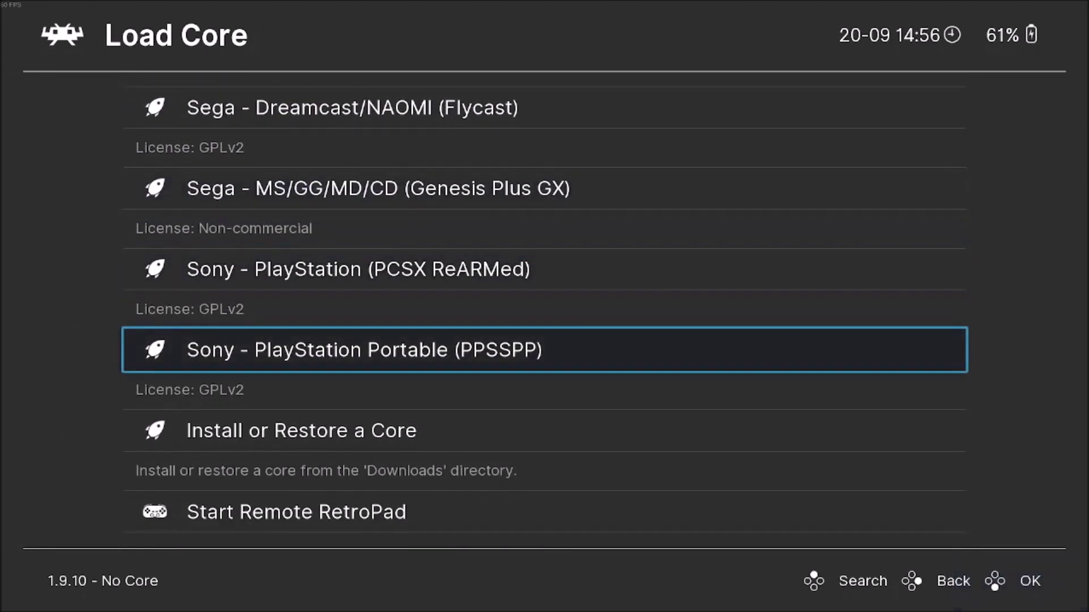
key("Up")
key("Up")
key("Up")
key("Up")
key("Up")
key("Up")
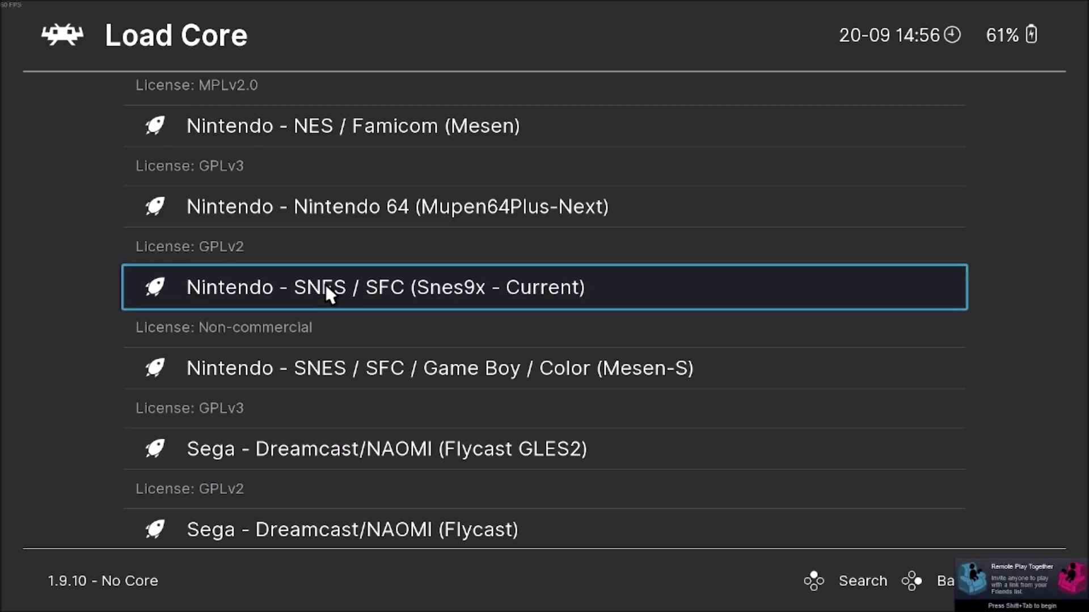
key("BackSpace")
Open the RetroArch downloads folder for loading content
key("Down")
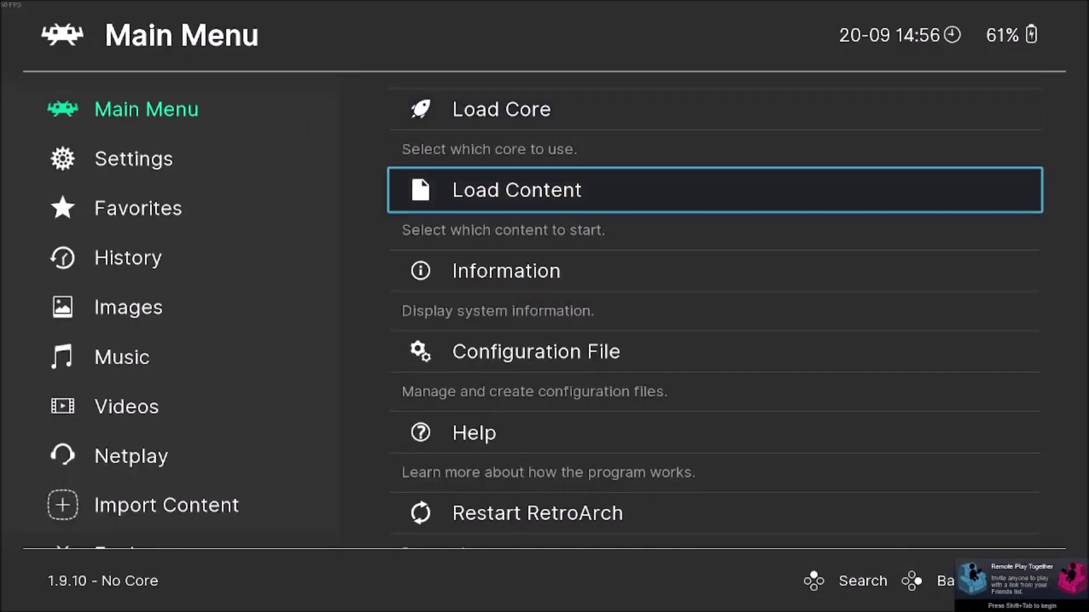
key("Return")
key("Down")
key("Return")
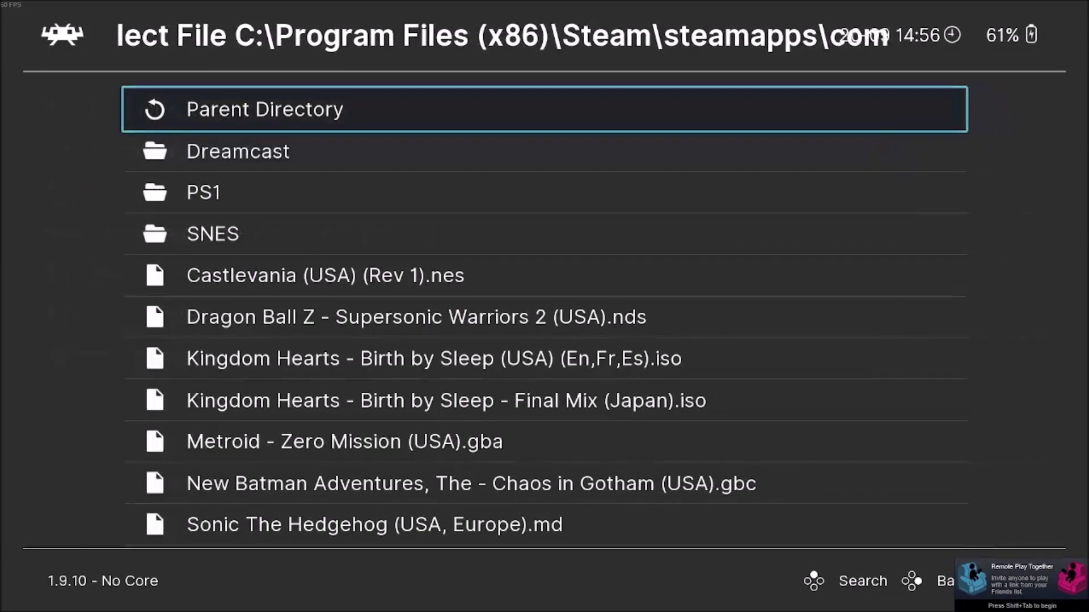
Look through the entries of the downloads folder, check which games the SNES folder holds, and return
key("Down")
key("Down")
key("Down")
key("Down")
key("Down")
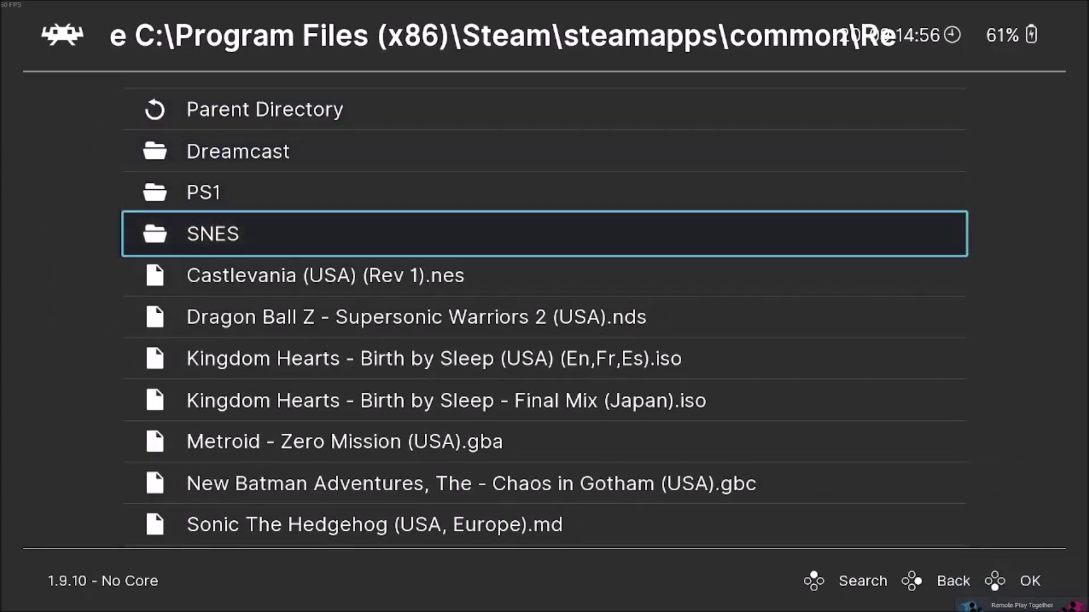
key("Down")
key("Down")
key("Down")
key("Down")
key("Down")
key("Down")
key("Down")
key("Down")
key("Down")
key("Down")
key("Down")
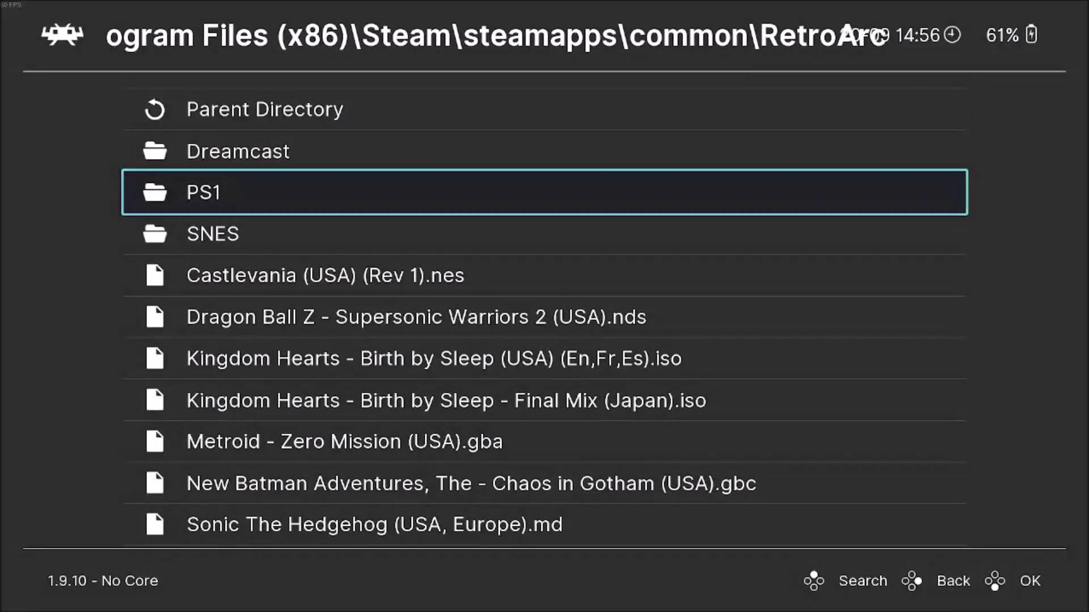
key("Down")
key("Up")
key("Down")
key("Return")
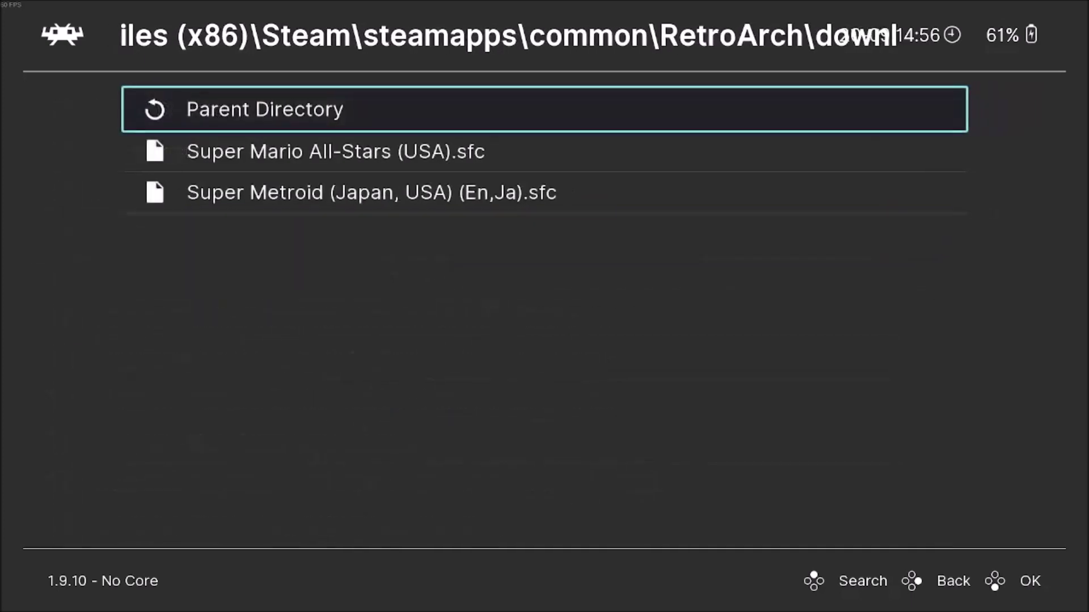
key("Return")
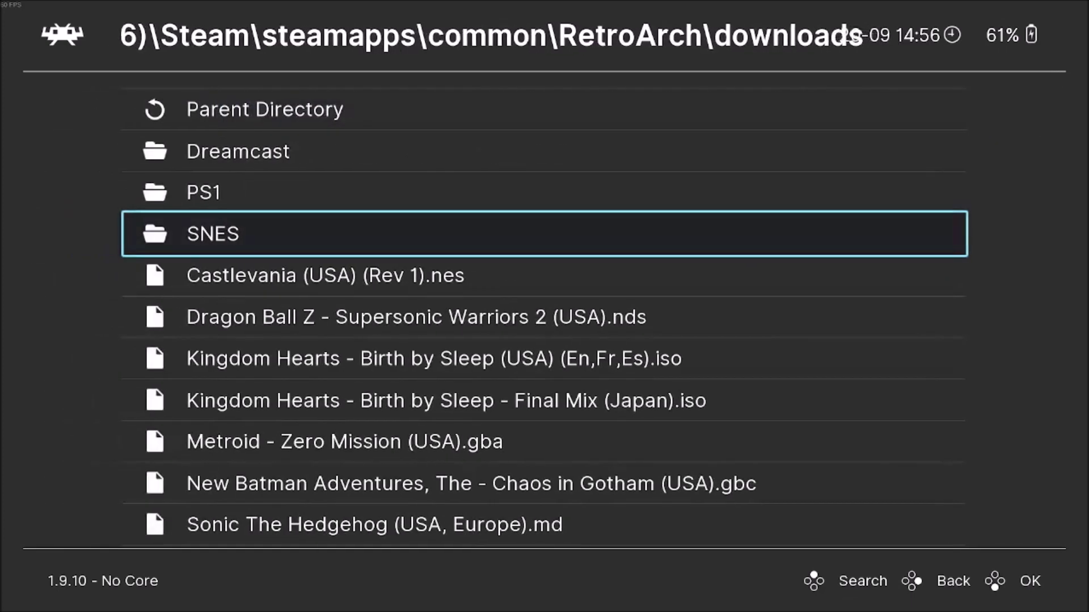
Check the Sword of the Berserk - Guts' Rage files in the Dreamcast folder and return to the downloads folder
key("Up")
key("Up")
key("Return")
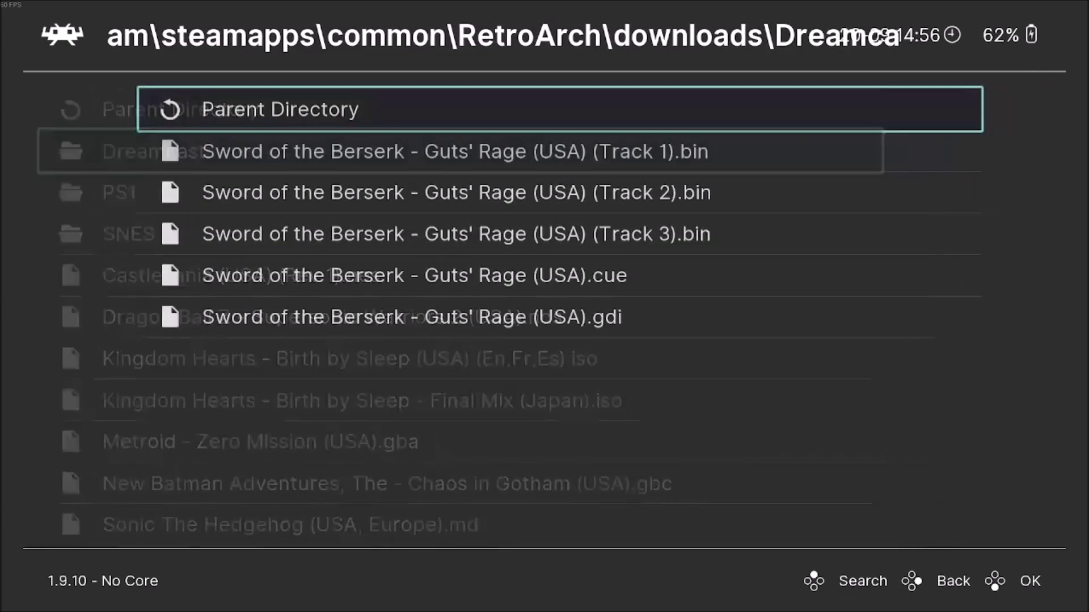
key("Down")
key("Down")
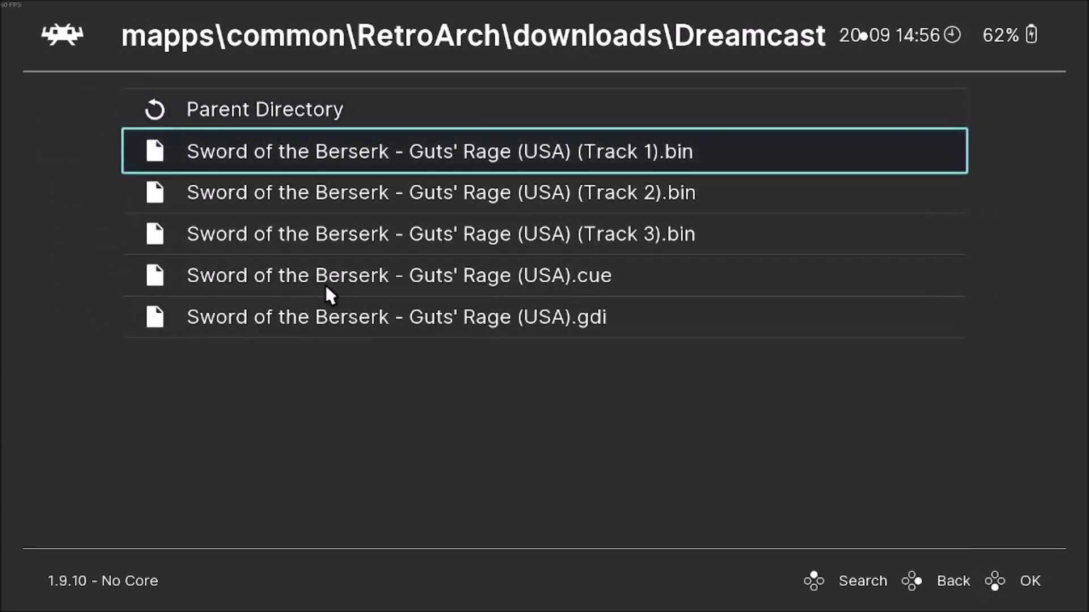
key("BackSpace")
Review the loose game files below the console folders in the downloads folder
key("Down")
key("Down")
key("Down")
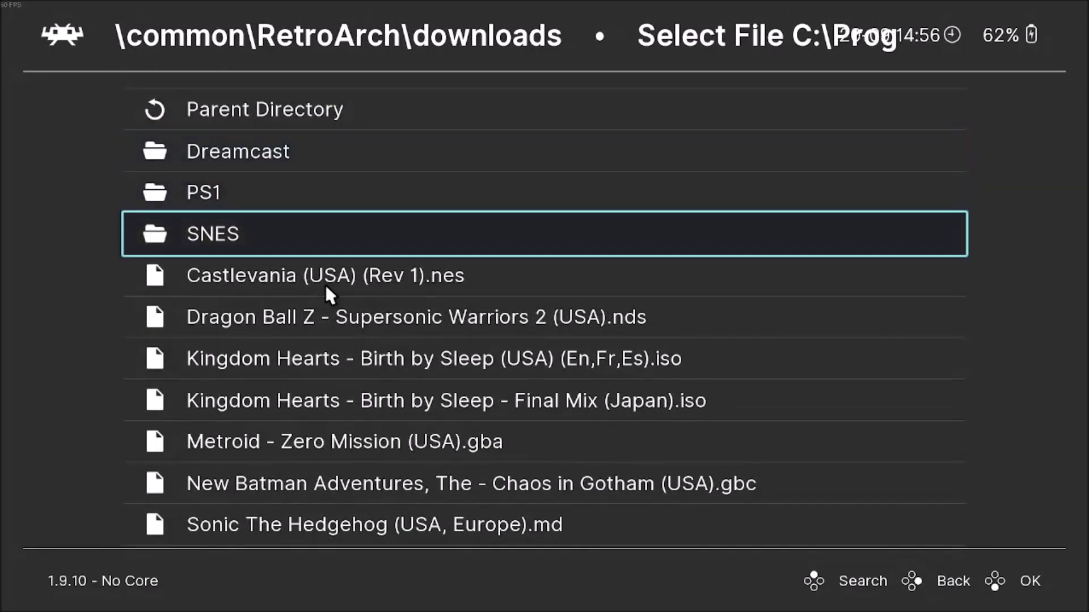
key("Up")
key("Down")
key("Down")
key("Down")
key("Down")
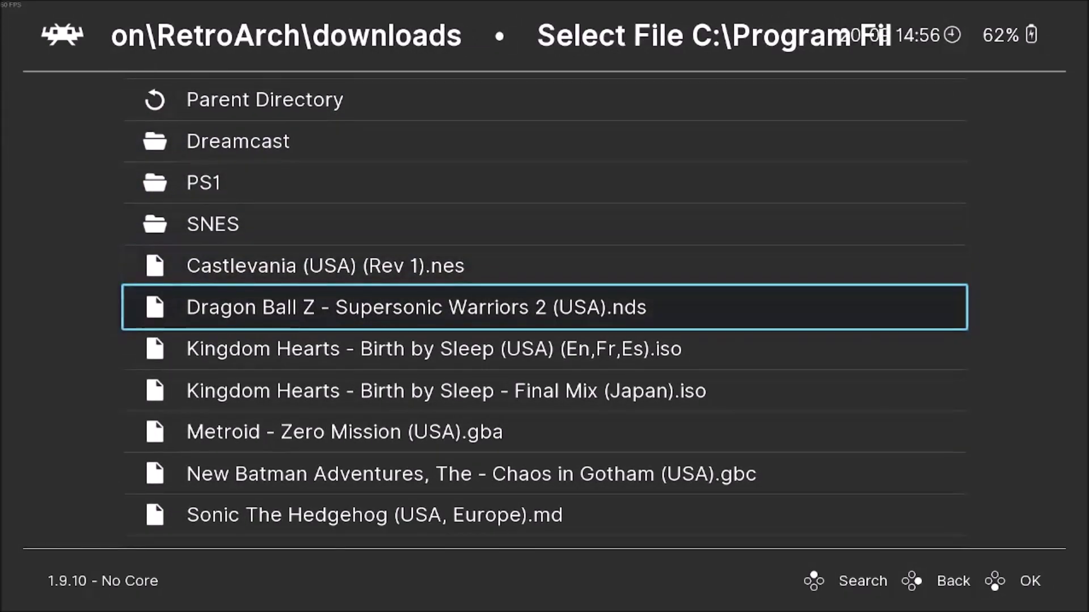
key("Down")
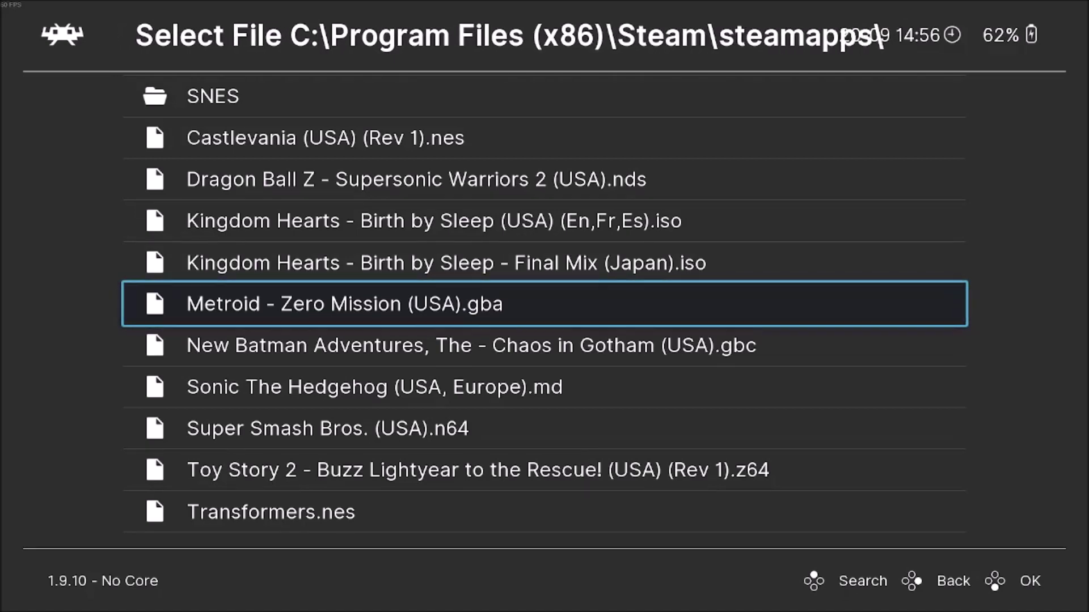
key("Down")
key("Down")
key("Down")
key("Up")
key("Up")
key("Up")
key("Up")
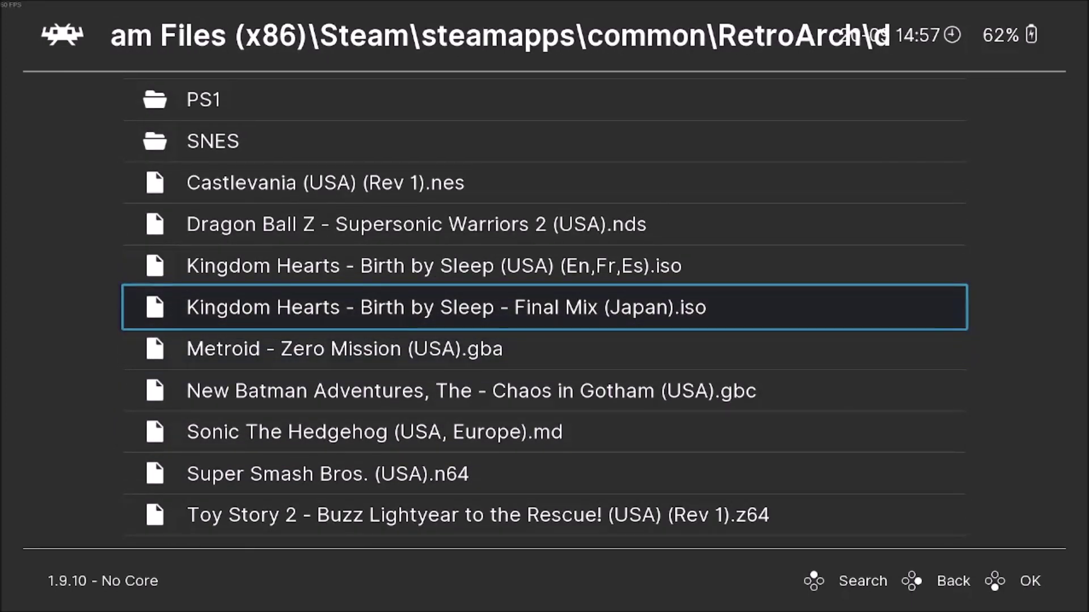
key("Up")
key("Up")
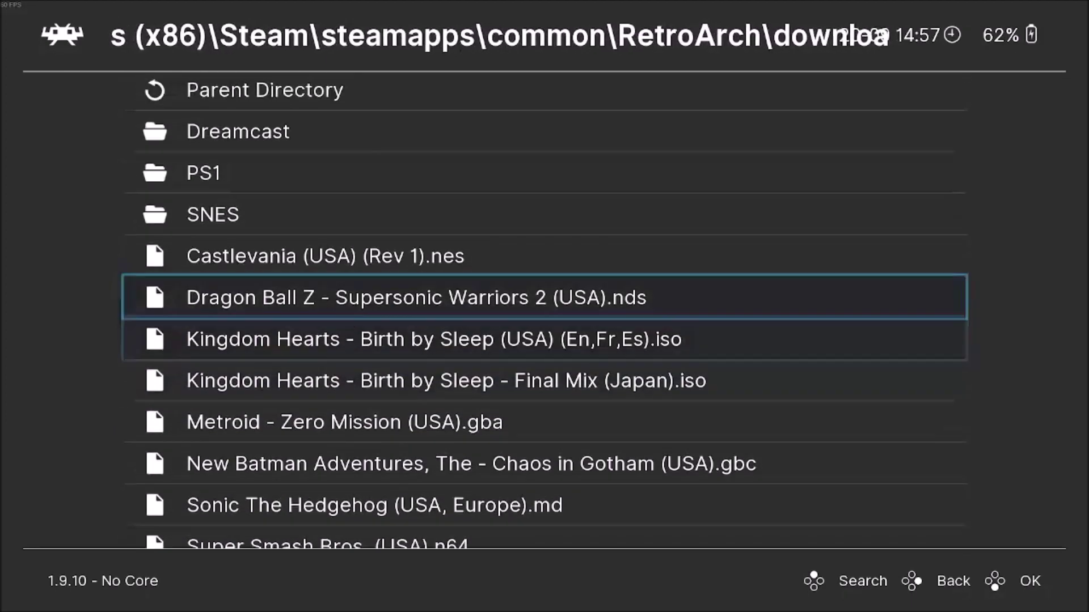
Load Super Metroid (Japan, USA) (En,Ja).sfc from the SNES folder
key("Up")
key("Up")
key("Up")
key("Down")
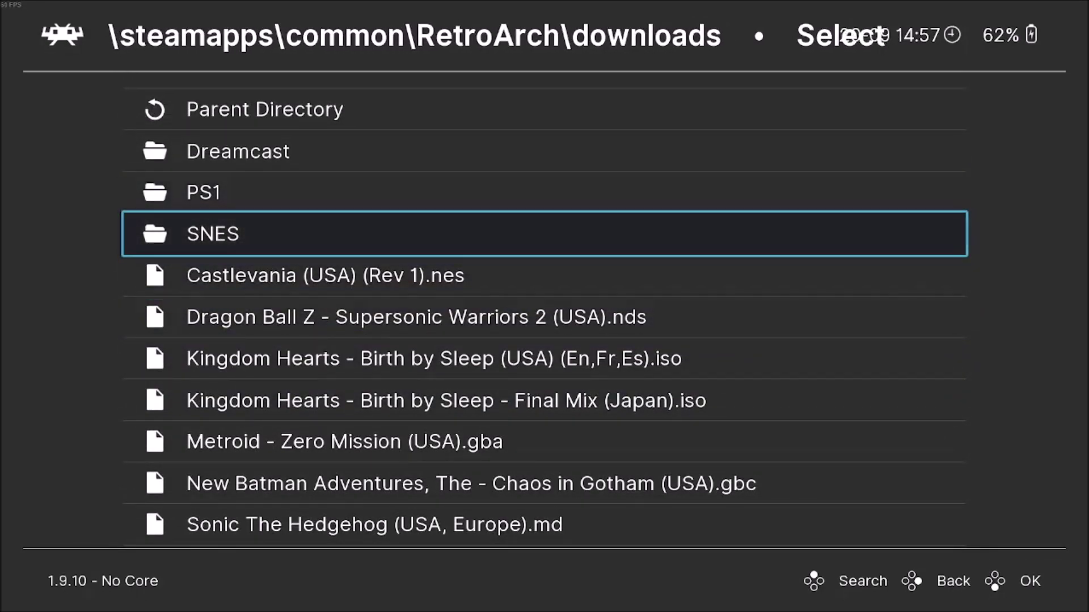
key("Return")
key("Down")
key("Down")
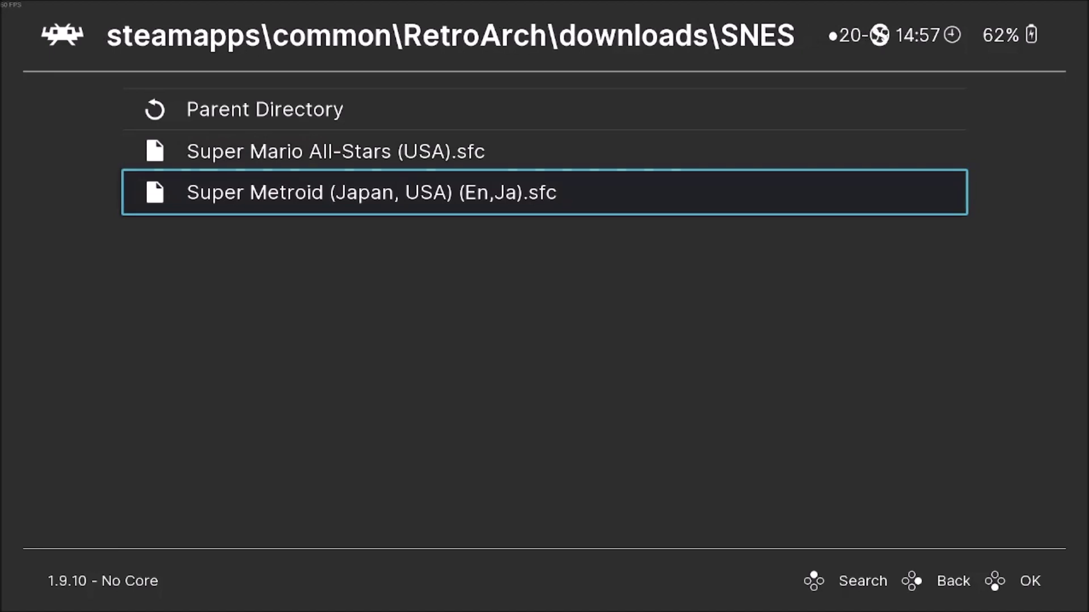
key("Return")
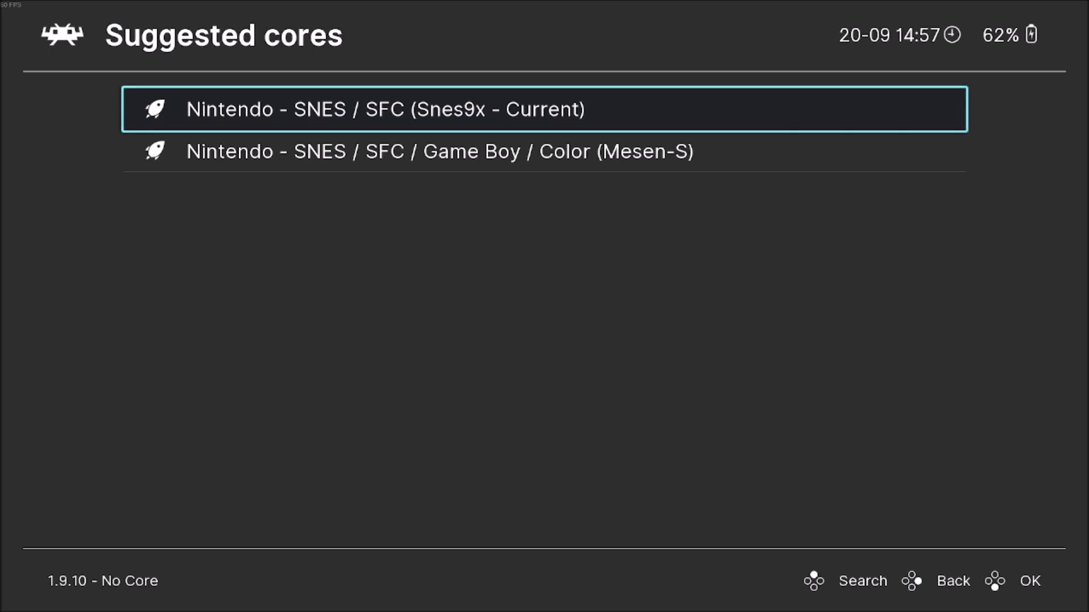
Run the game with the Nintendo - SNES / SFC (Snes9x - Current) core and start playing from the title screen
key("Down")
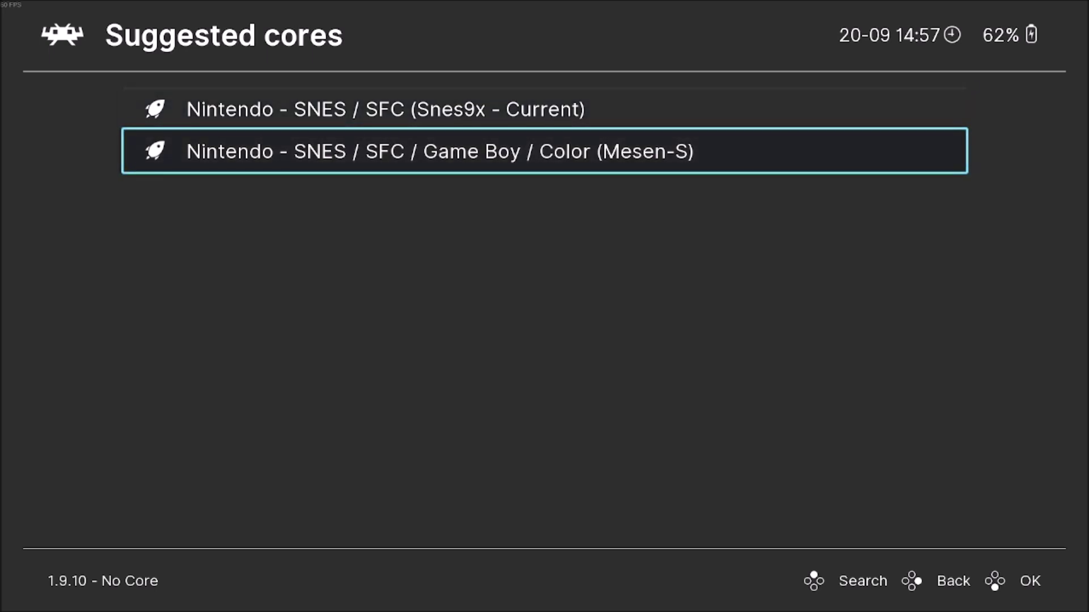
key("Up")
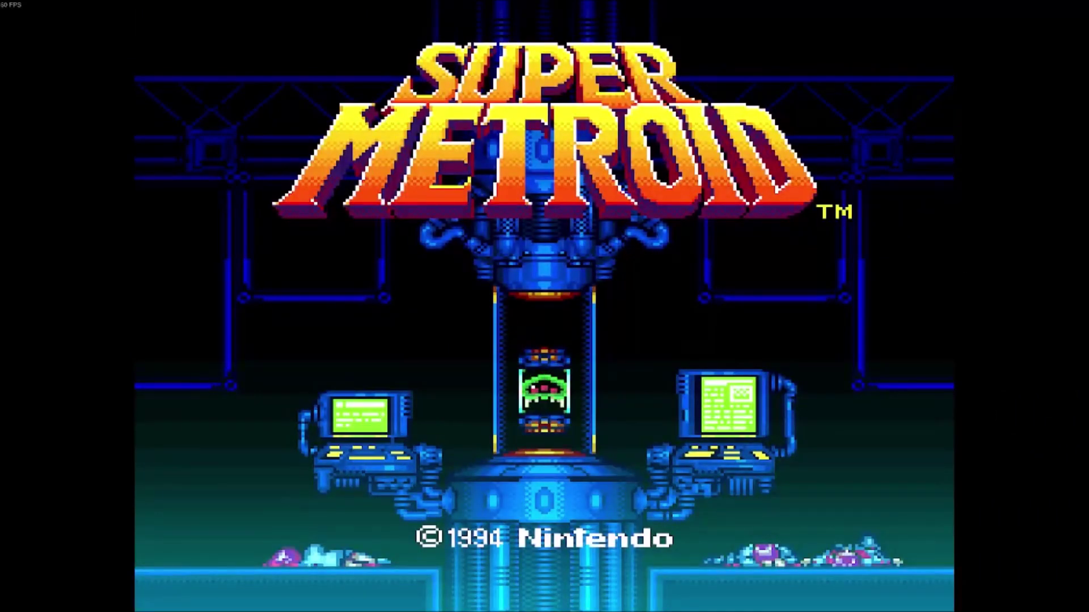
key("Return")
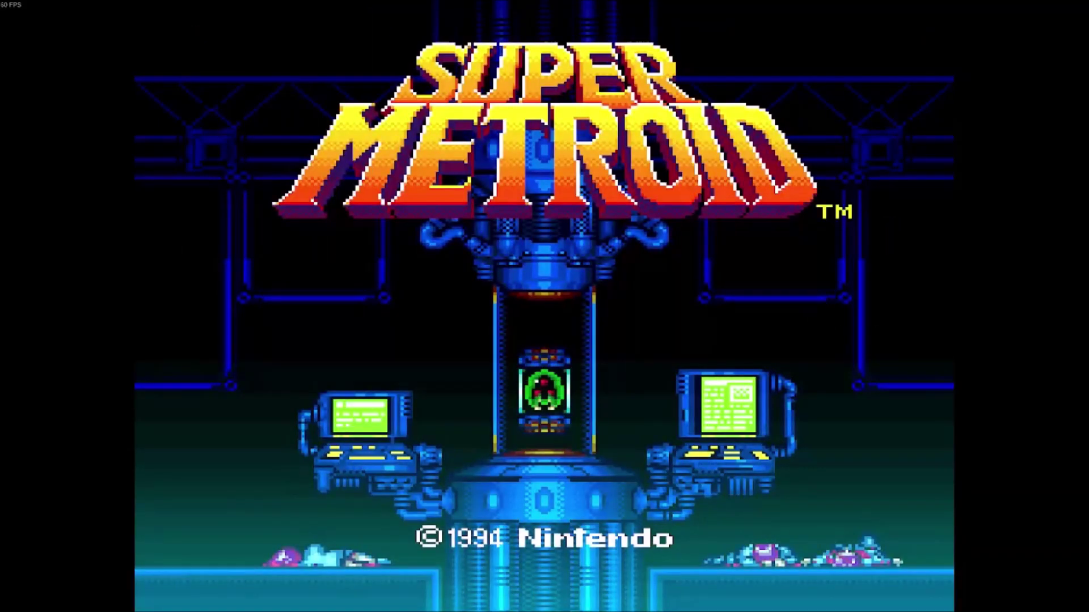
key("Return")
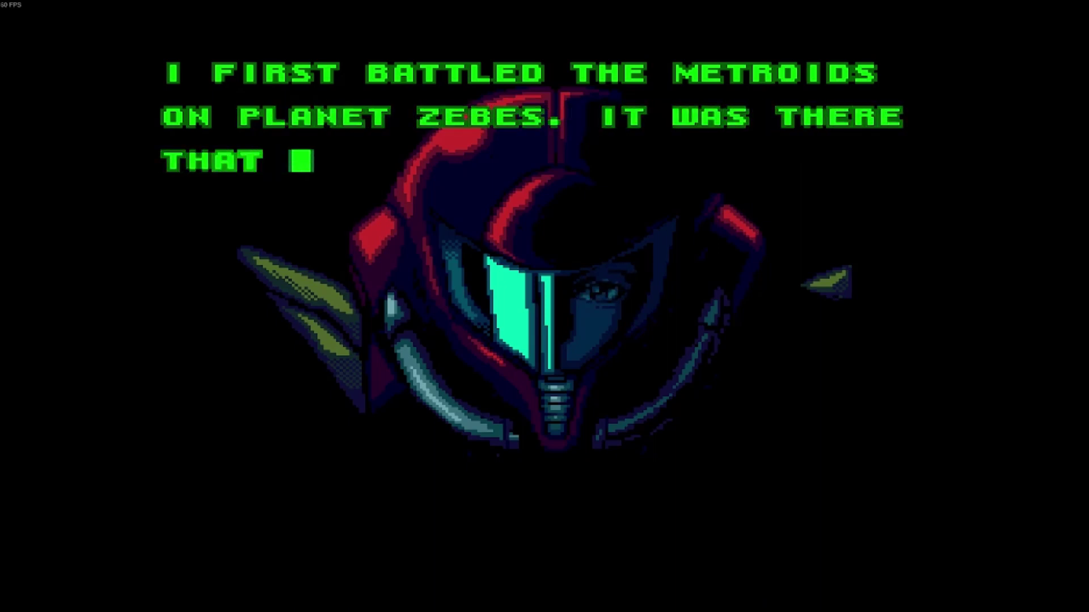
Pause Super Metroid and close the running content
key("F1")
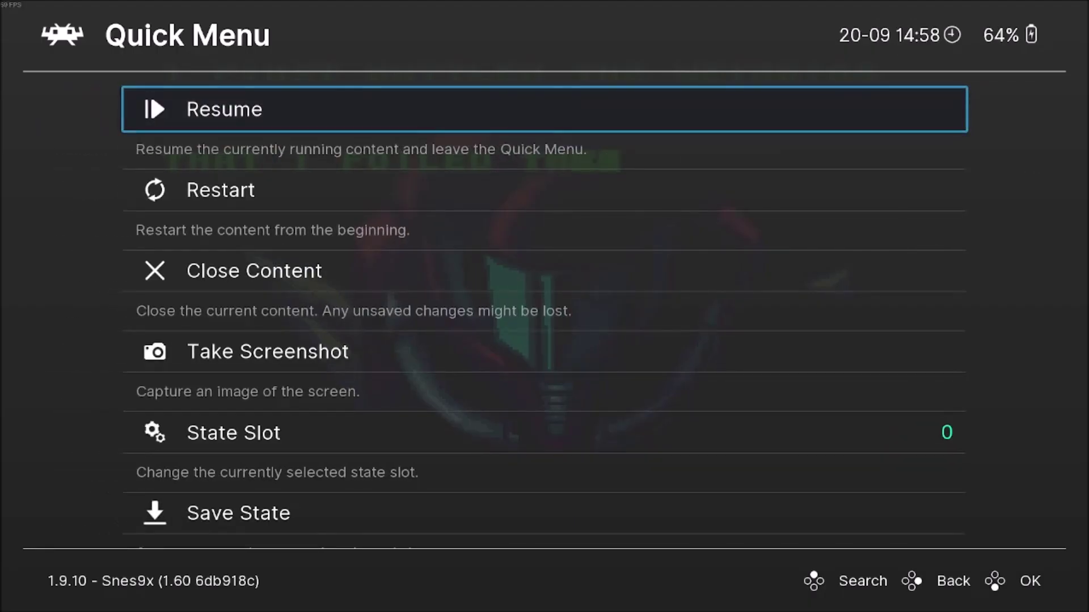
key("Down")
key("Down")
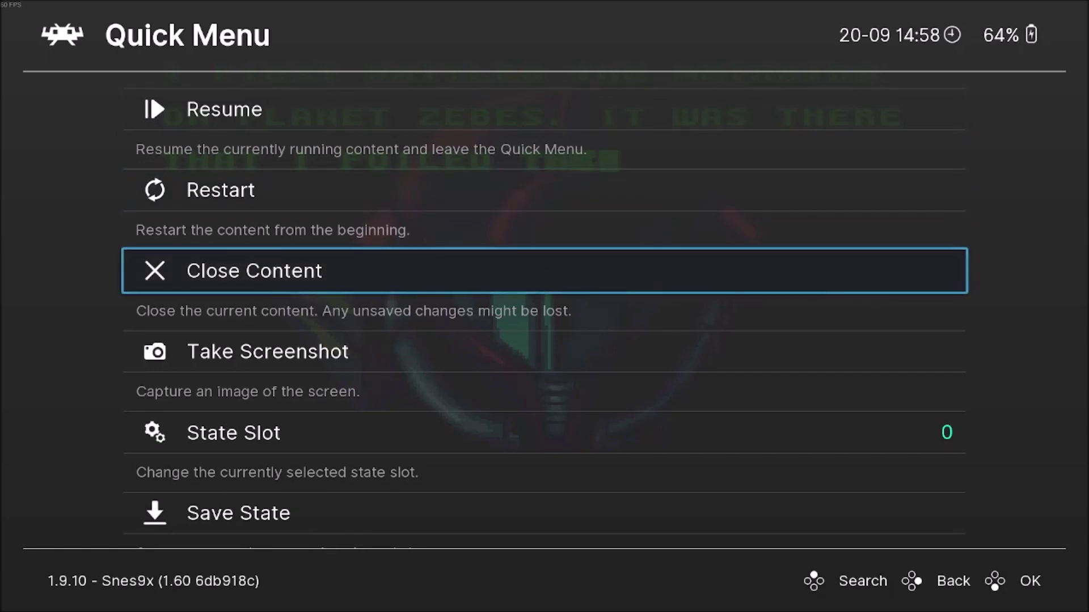